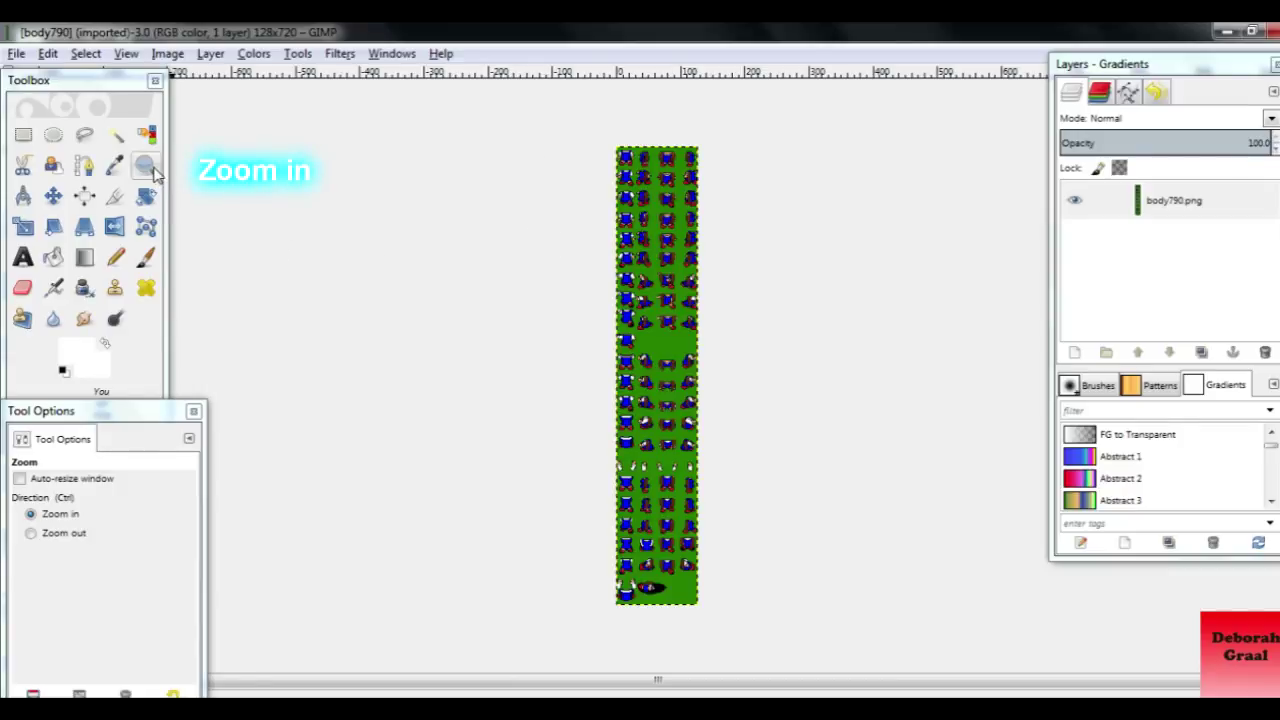
Zoom in three times on the body790 sprite sheet until the character sprites are clearly visible
{"action": "left_click", "coordinate": [670, 165]}
{"action": "left_click", "coordinate": [680, 150]}
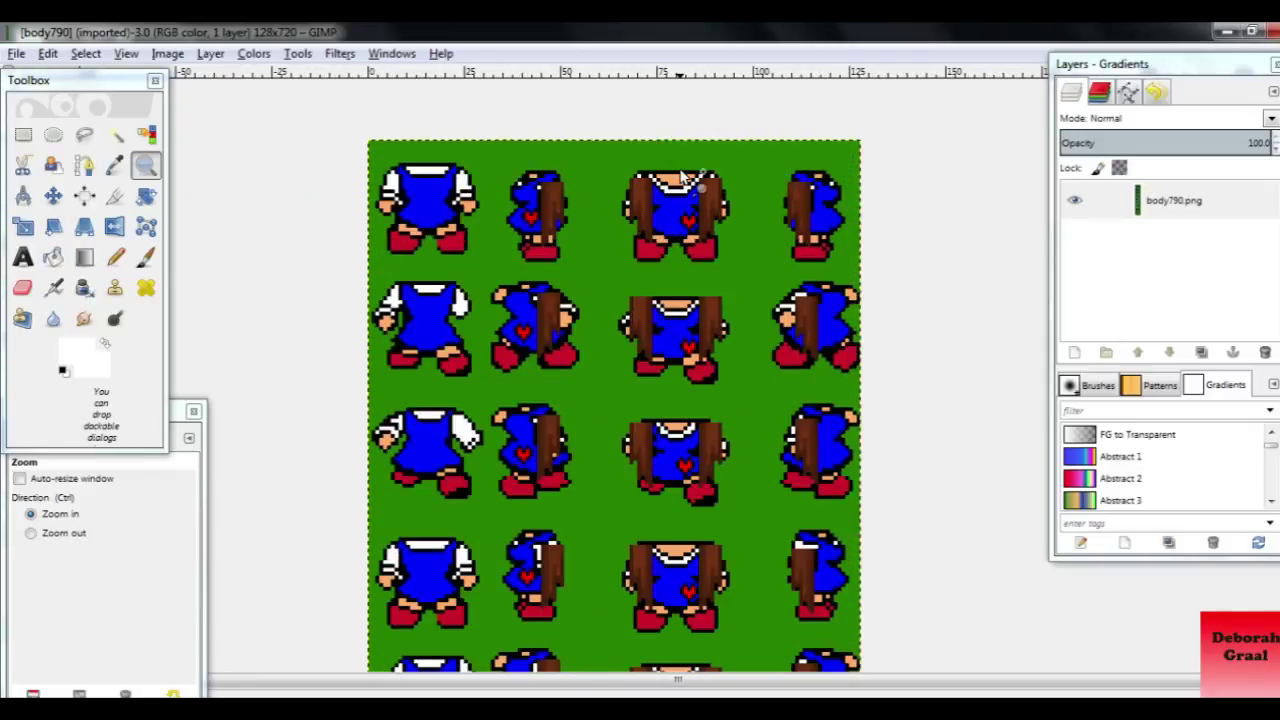
{"action": "left_click", "coordinate": [683, 177]}
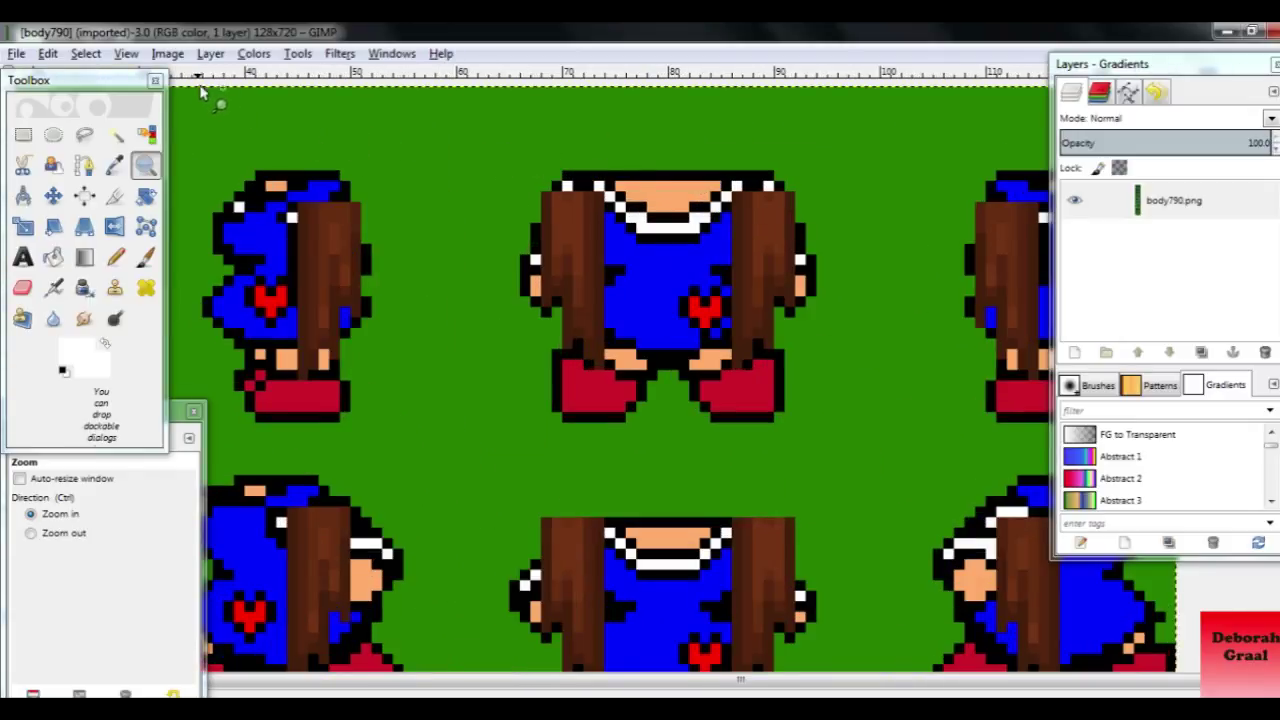
{"action": "left_click", "coordinate": [168, 54]}
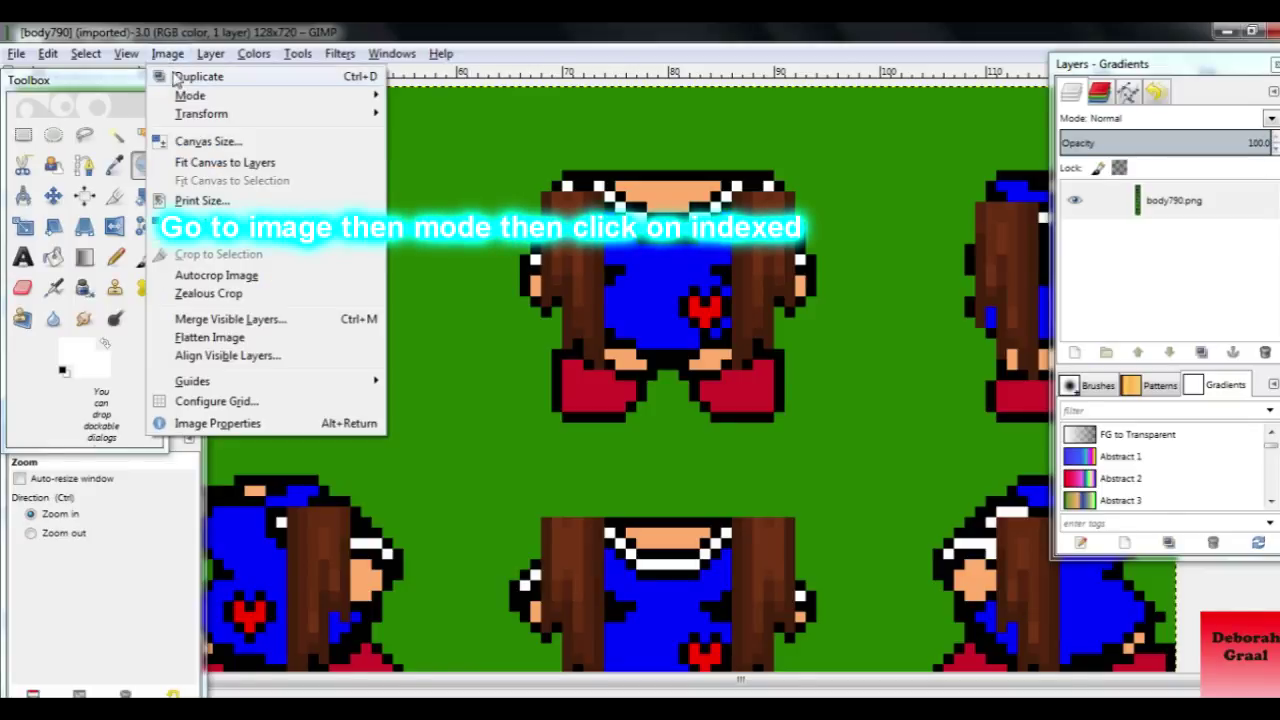
{"action": "mouse_move", "coordinate": [190, 95]}
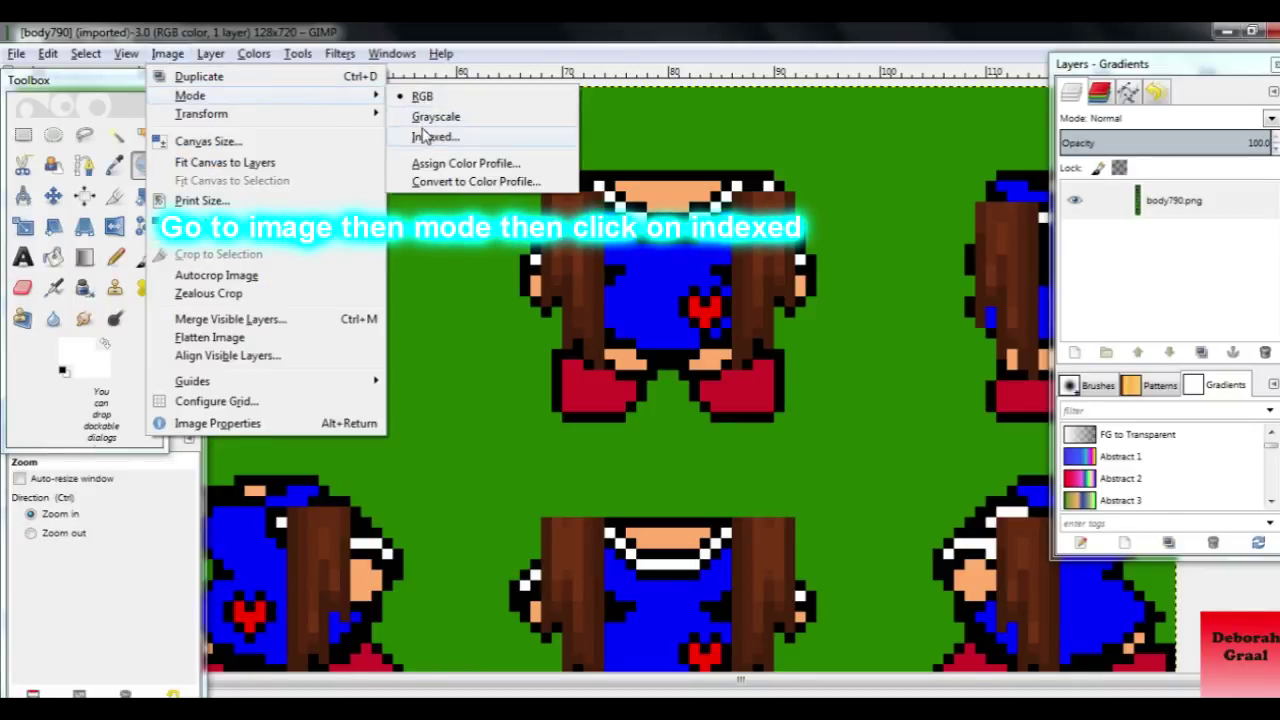
Start Indexed conversion with 'Use custom palette' selected and bring up the full palette chooser
{"action": "left_click", "coordinate": [427, 136]}
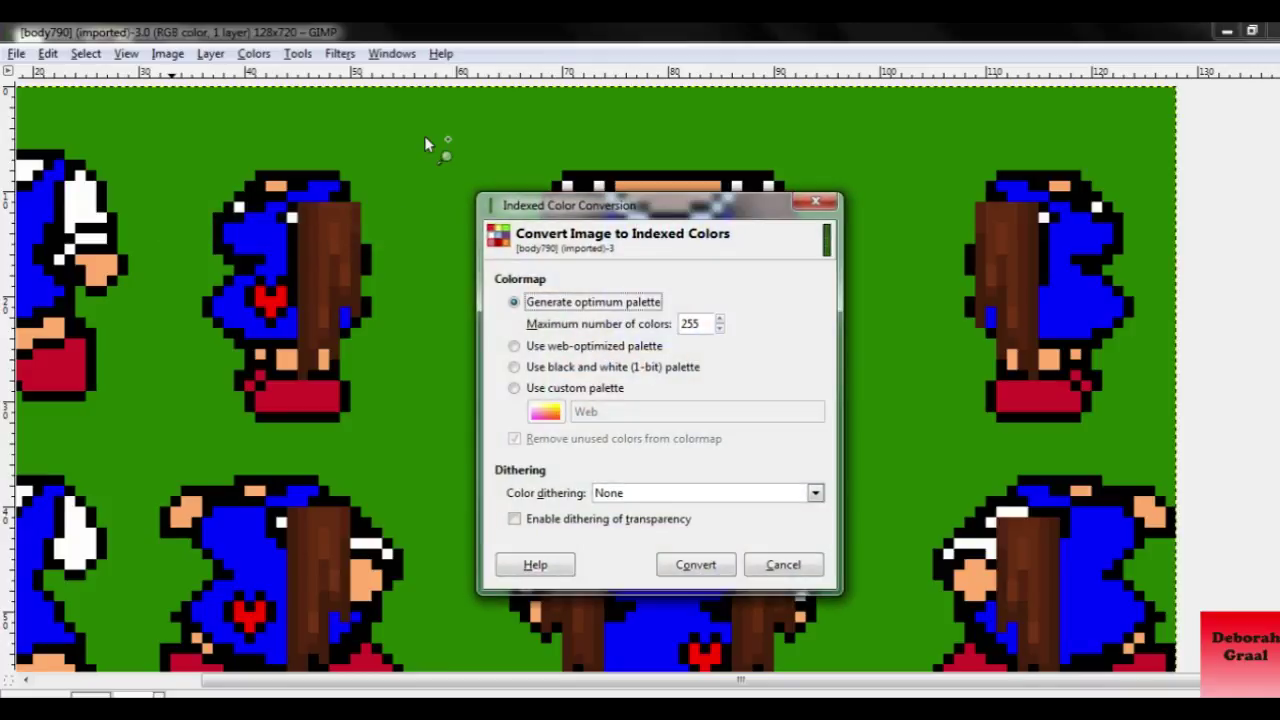
{"action": "left_click", "coordinate": [518, 387]}
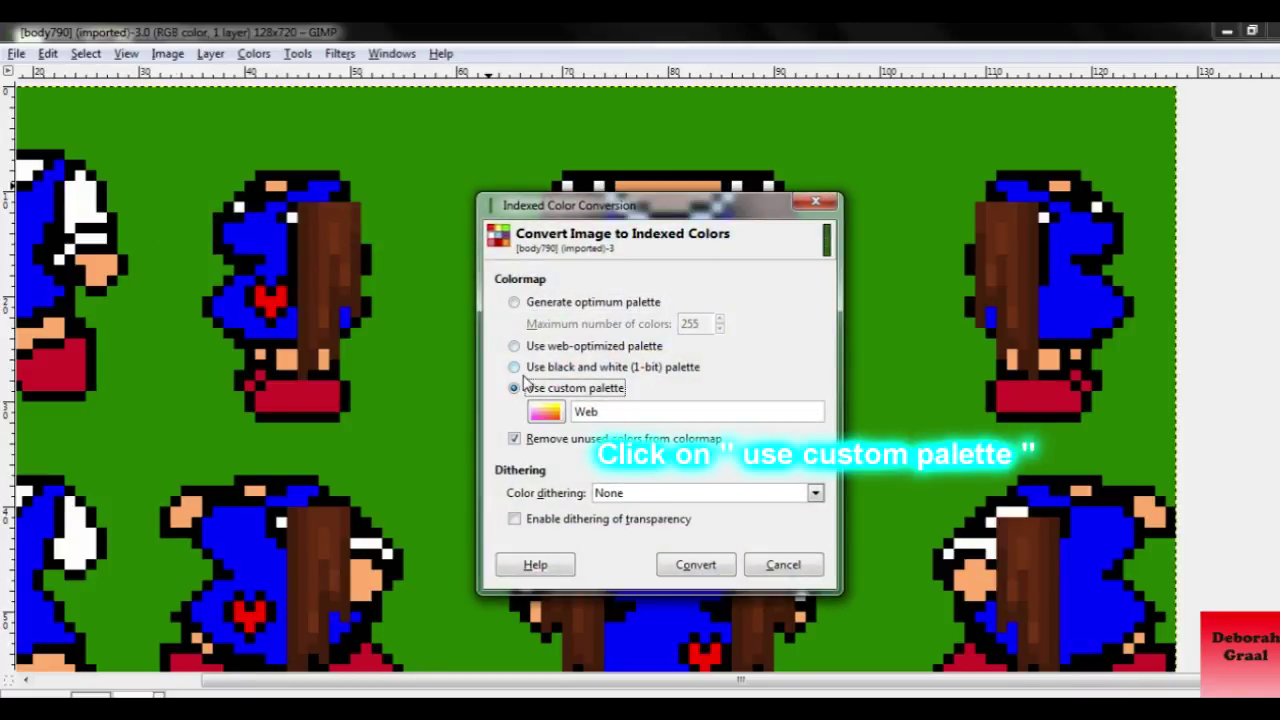
{"action": "left_click", "coordinate": [546, 413]}
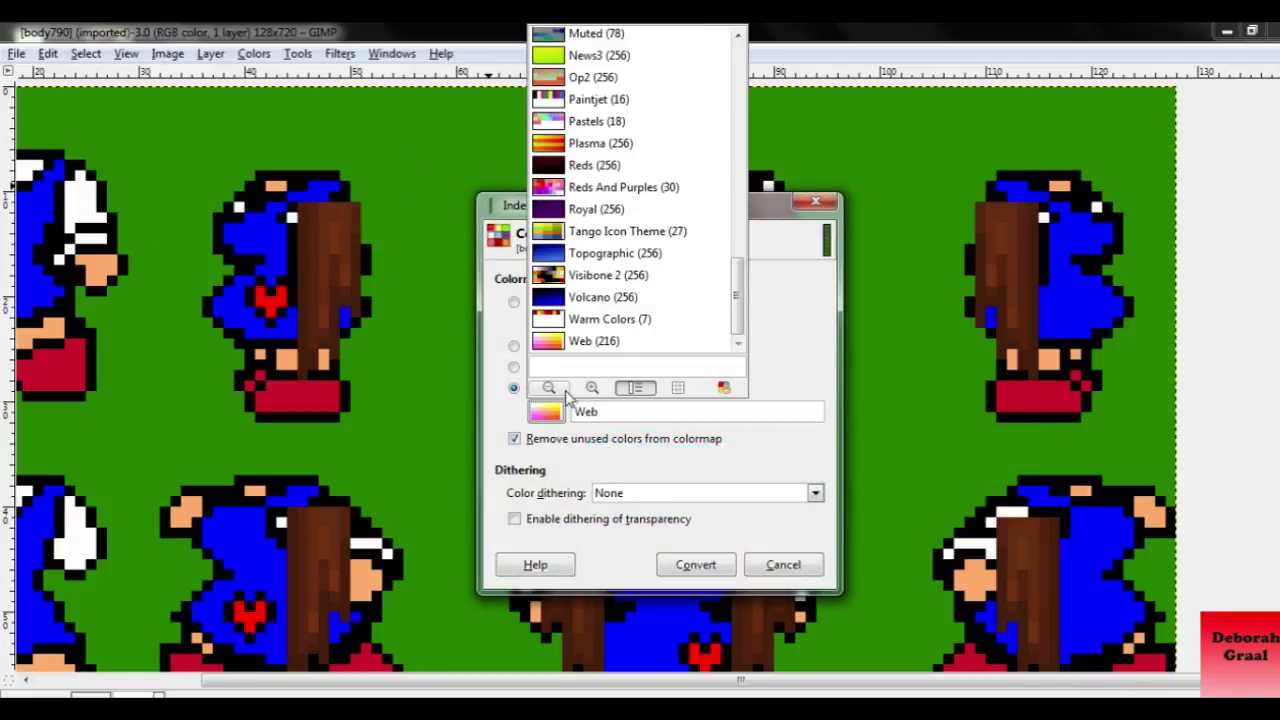
{"action": "left_click", "coordinate": [724, 389]}
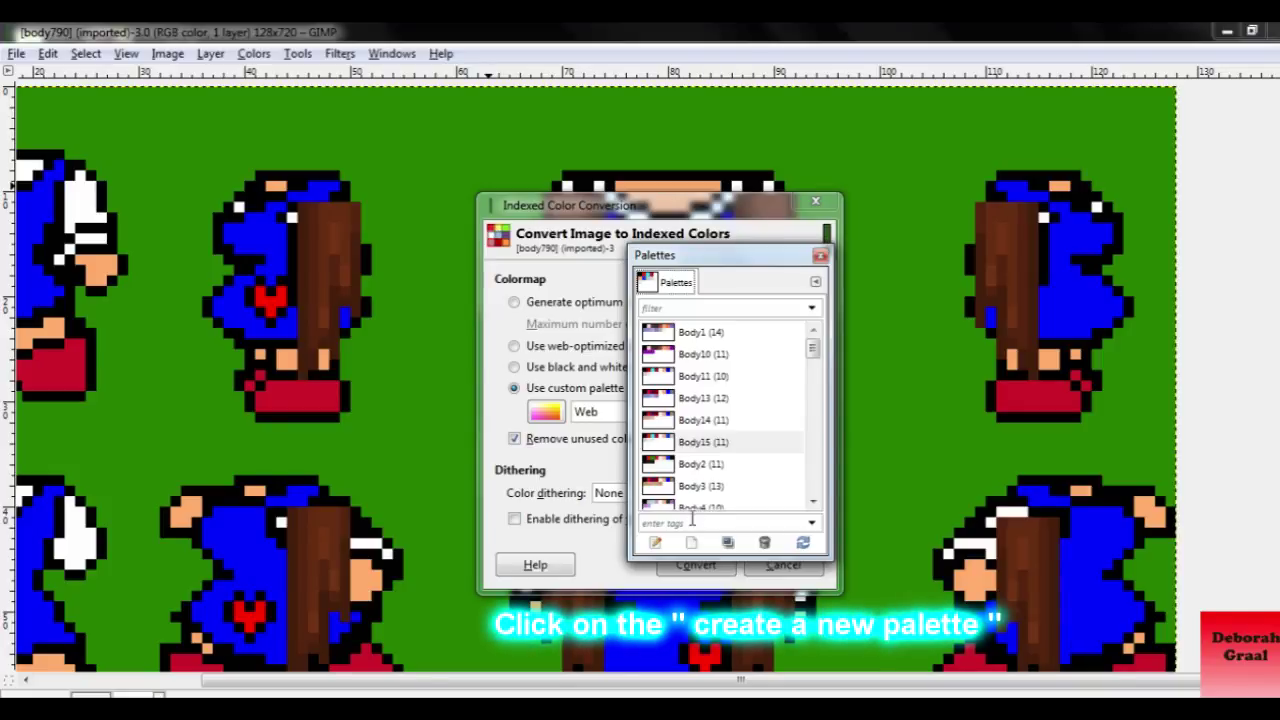
Create a new palette and arrange the Palette Editor, palette list and conversion dialog side by side
{"action": "left_click", "coordinate": [691, 545]}
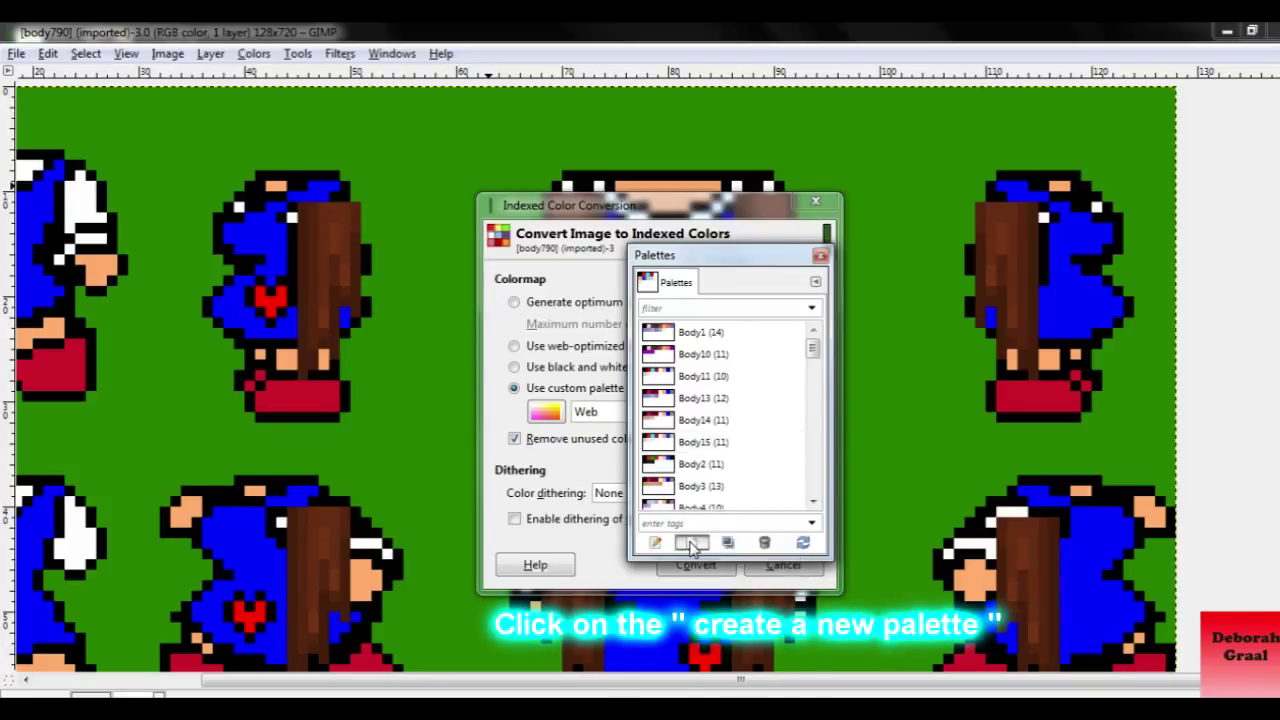
{"action": "left_click_drag", "start_coordinate": [699, 412], "coordinate": [1096, 183]}
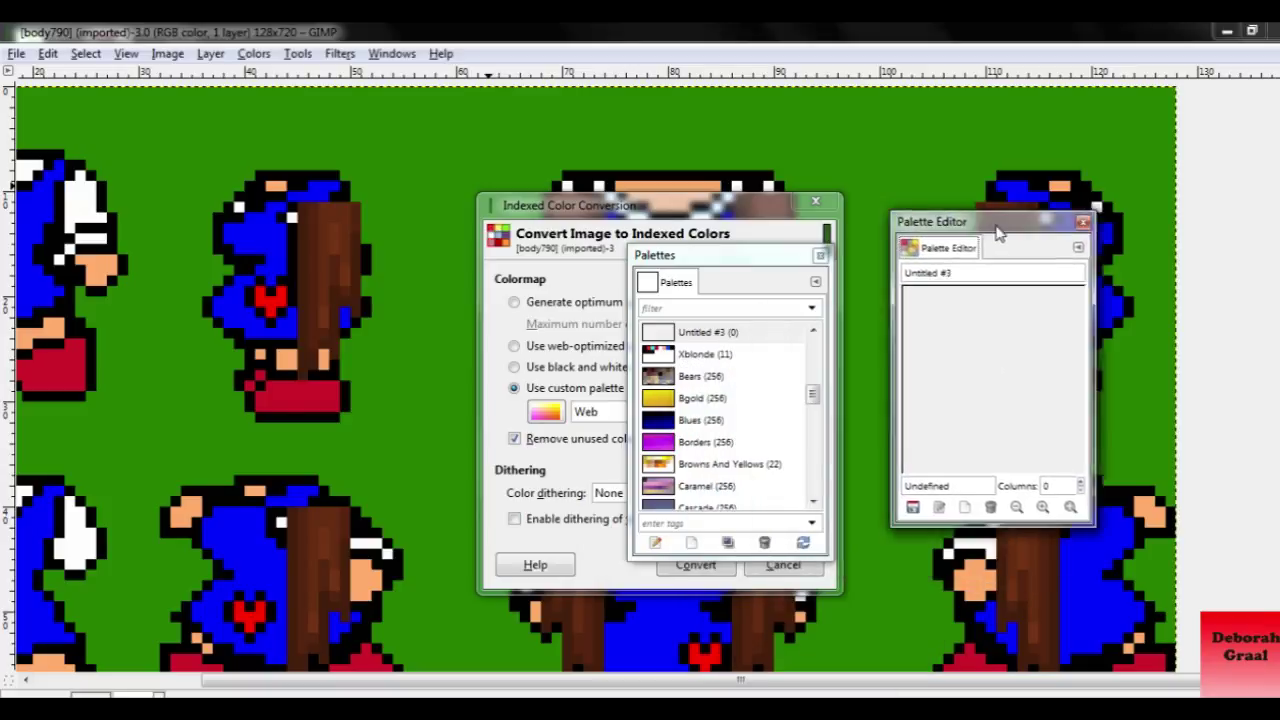
{"action": "left_click_drag", "start_coordinate": [772, 260], "coordinate": [1094, 121]}
{"action": "left_click", "coordinate": [1155, 175]}
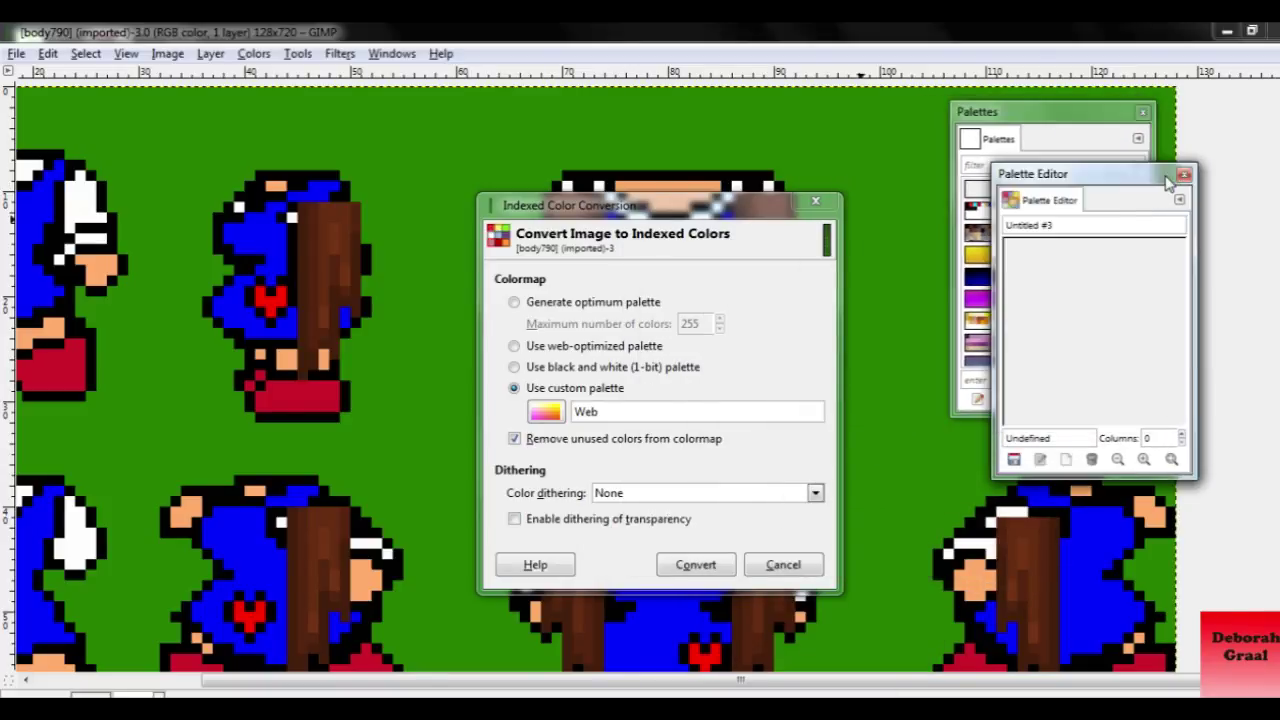
{"action": "left_click_drag", "start_coordinate": [1135, 178], "coordinate": [1140, 115]}
{"action": "left_click_drag", "start_coordinate": [732, 207], "coordinate": [139, 182]}
{"action": "left_click", "coordinate": [662, 32]}
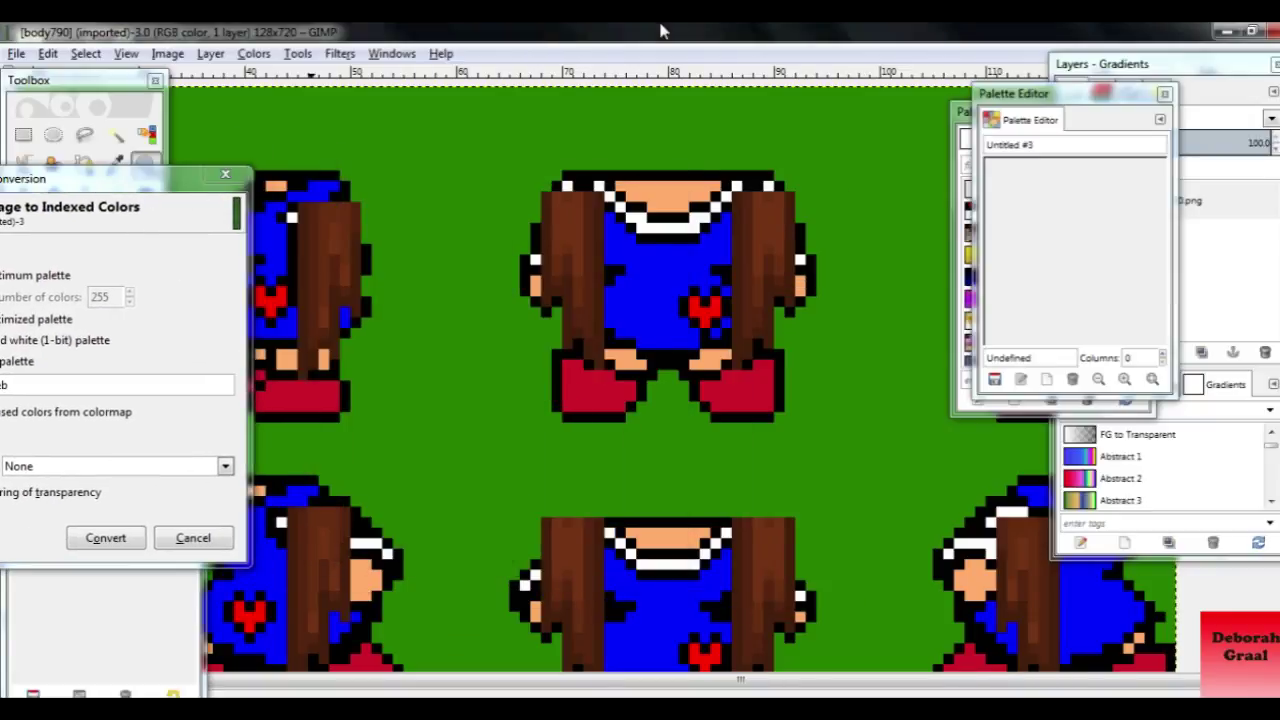
{"action": "mouse_move", "coordinate": [1062, 100]}
{"action": "left_mouse_down"}
{"action": "mouse_move", "coordinate": [1015, 172]}
{"action": "mouse_move", "coordinate": [998, 165]}
{"action": "mouse_move", "coordinate": [926, 206]}
{"action": "left_mouse_up"}
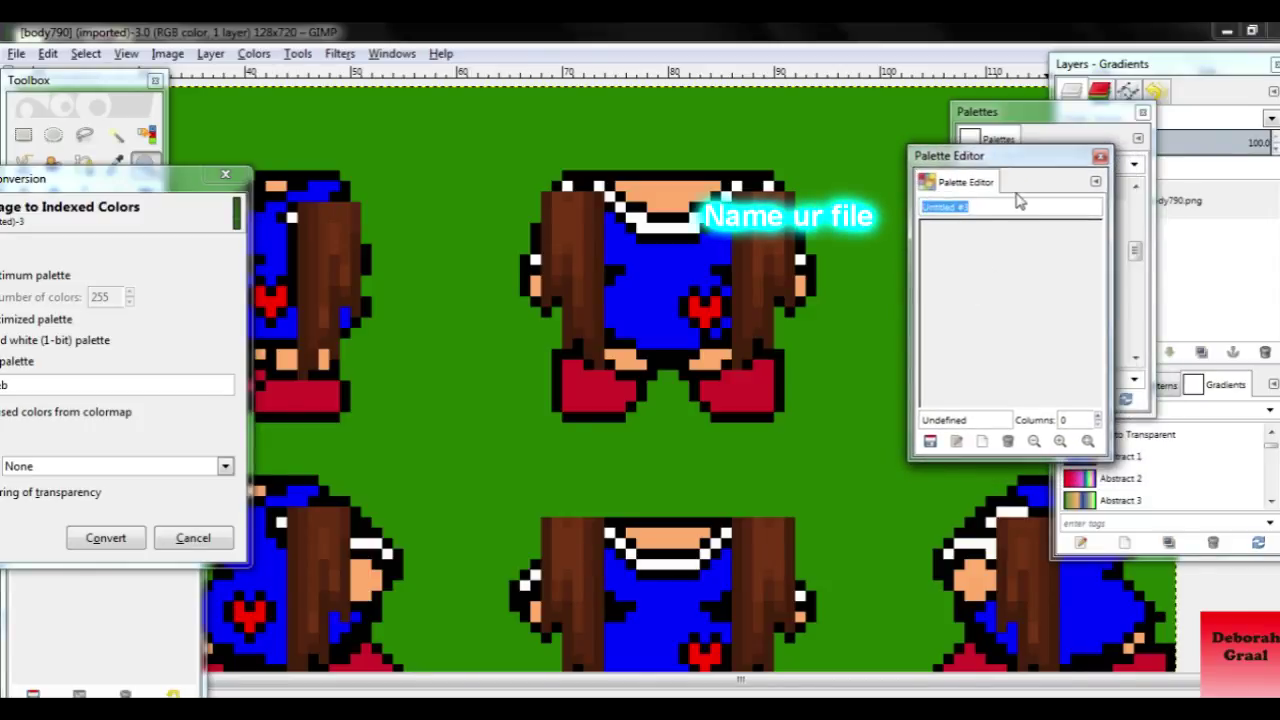
Name the new palette IndexBody and add its first colour entry
{"action": "type", "text": "Index"}
{"action": "type", "text": "Body"}
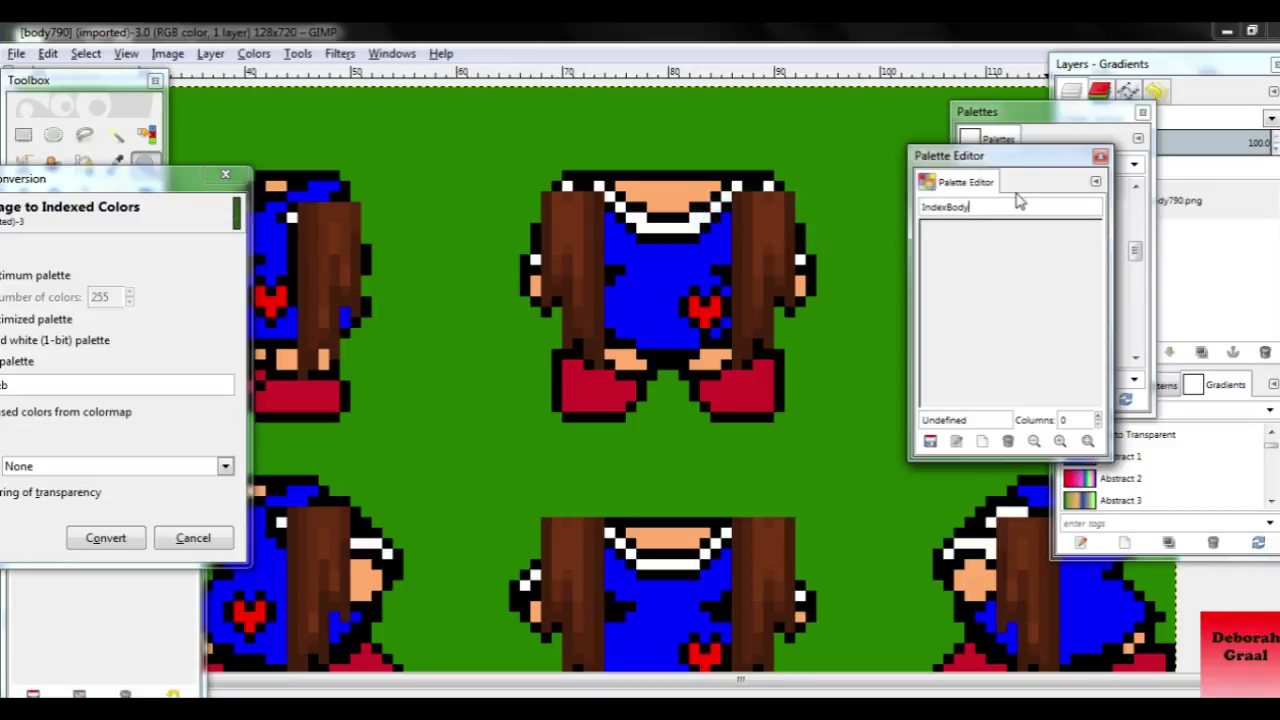
{"action": "left_click_drag", "start_coordinate": [1027, 117], "coordinate": [1160, 130]}
{"action": "left_click_drag", "start_coordinate": [1021, 165], "coordinate": [993, 137]}
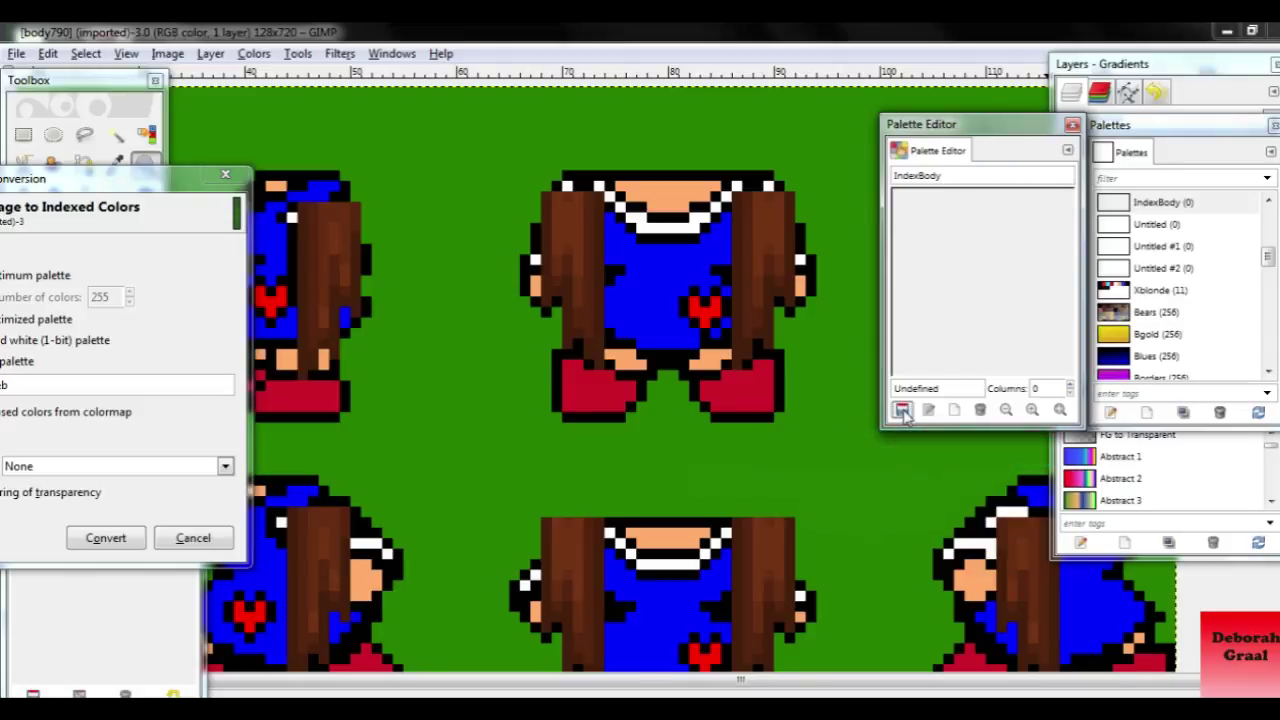
{"action": "left_click", "coordinate": [954, 410]}
Add nine 'New Color from BG' entries so IndexBody holds 10 placeholder colours
{"action": "right_click", "coordinate": [905, 286]}
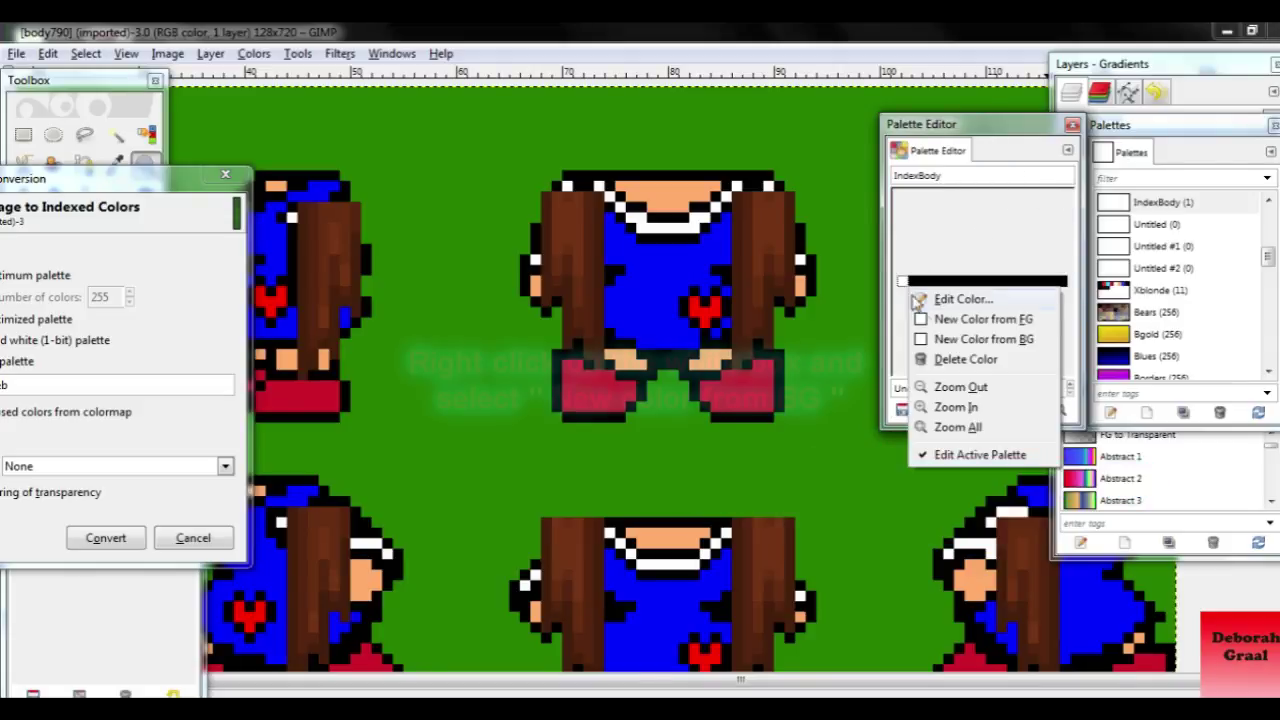
{"action": "left_click", "coordinate": [940, 338]}
{"action": "right_click", "coordinate": [916, 286]}
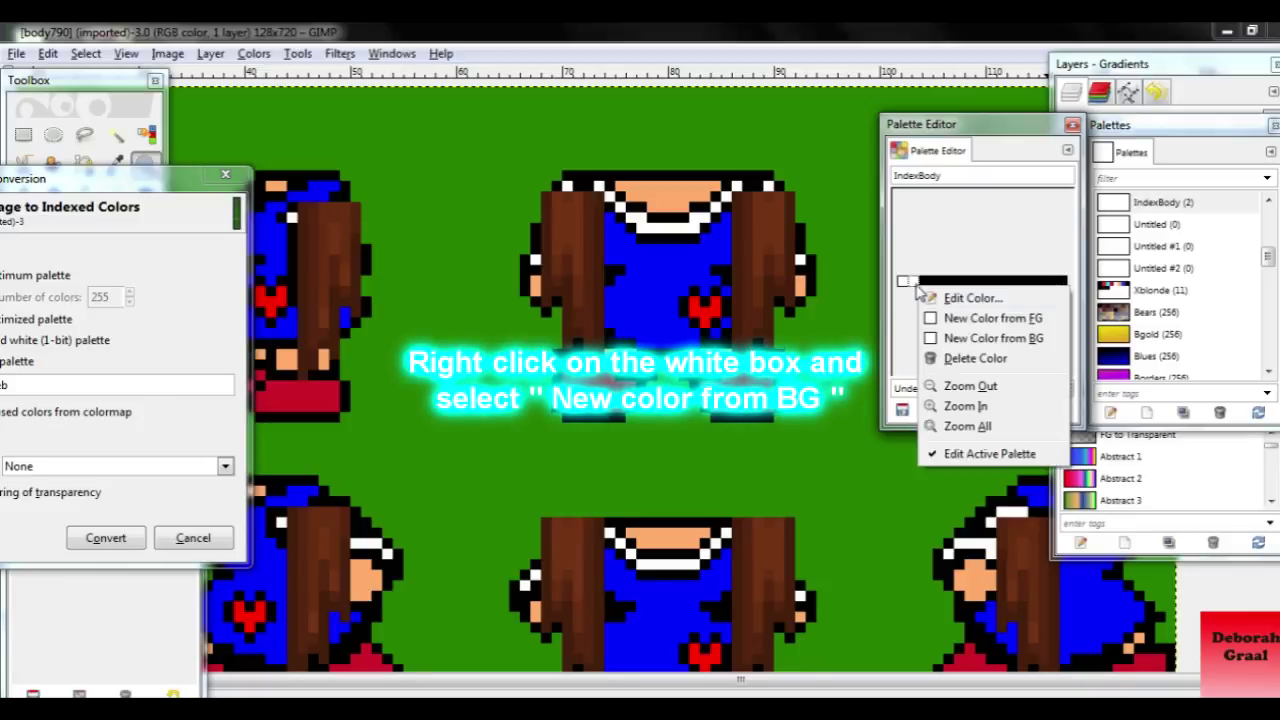
{"action": "left_click", "coordinate": [940, 338]}
{"action": "right_click", "coordinate": [926, 288]}
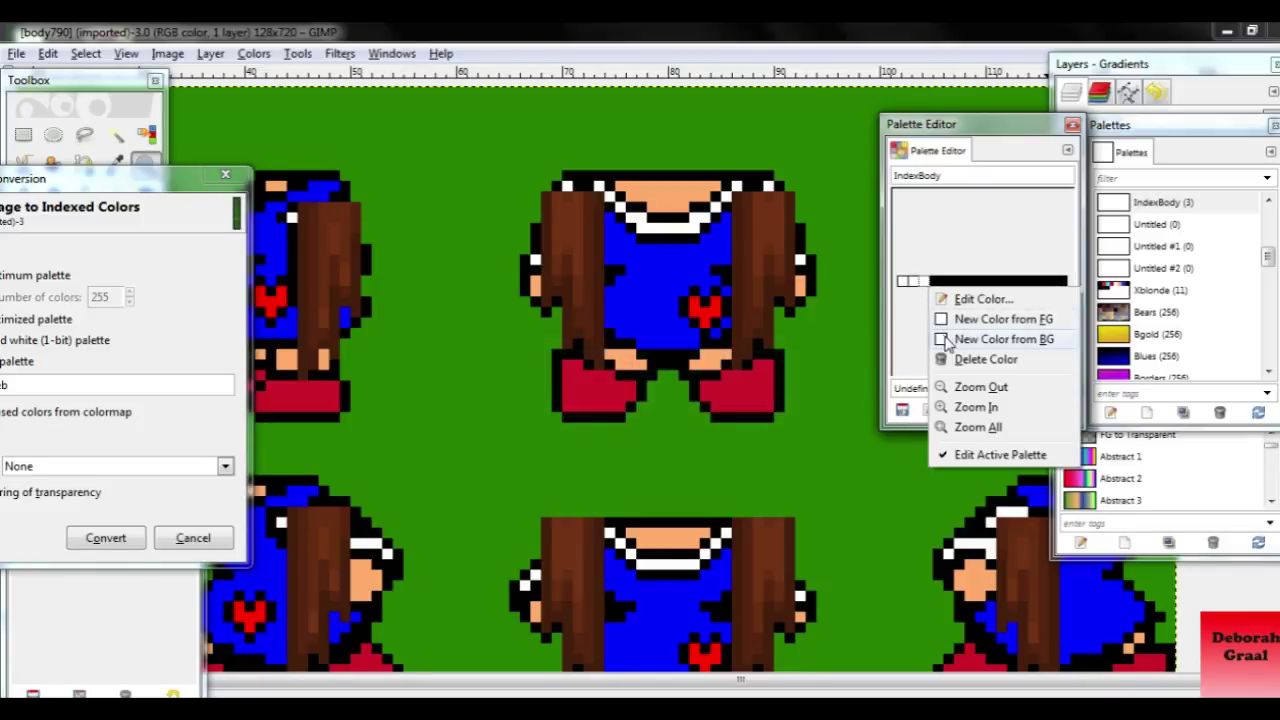
{"action": "left_click", "coordinate": [942, 338]}
{"action": "right_click", "coordinate": [936, 285]}
{"action": "left_click", "coordinate": [950, 340]}
{"action": "right_click", "coordinate": [948, 285]}
{"action": "left_click", "coordinate": [985, 340]}
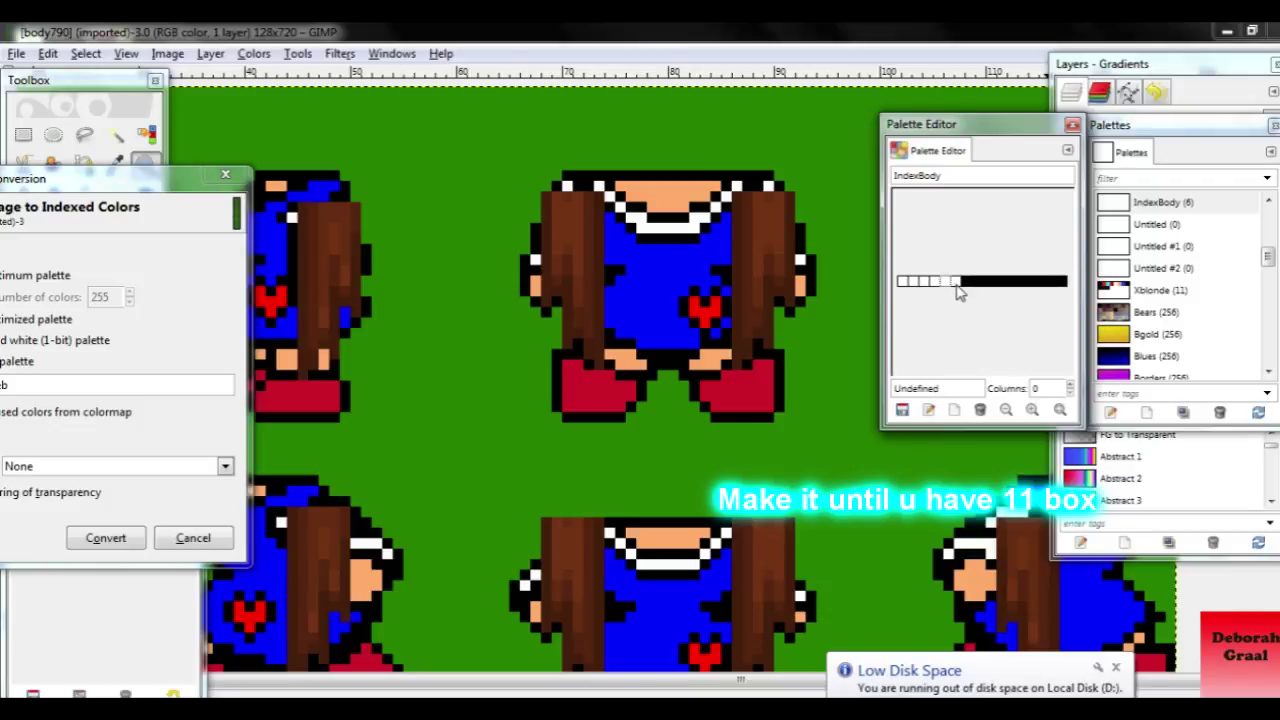
{"action": "right_click", "coordinate": [960, 286]}
{"action": "left_click", "coordinate": [985, 340]}
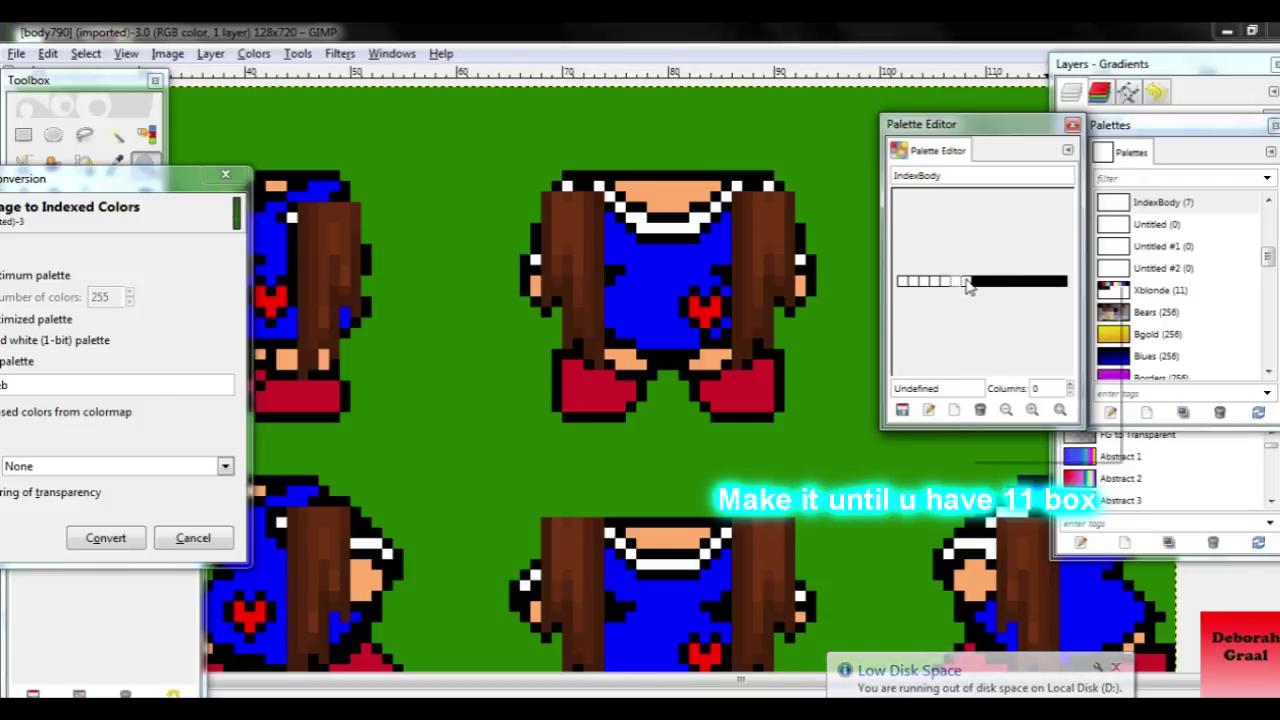
{"action": "right_click", "coordinate": [966, 286]}
{"action": "left_click", "coordinate": [998, 337]}
{"action": "right_click", "coordinate": [985, 283]}
{"action": "left_click", "coordinate": [1003, 340]}
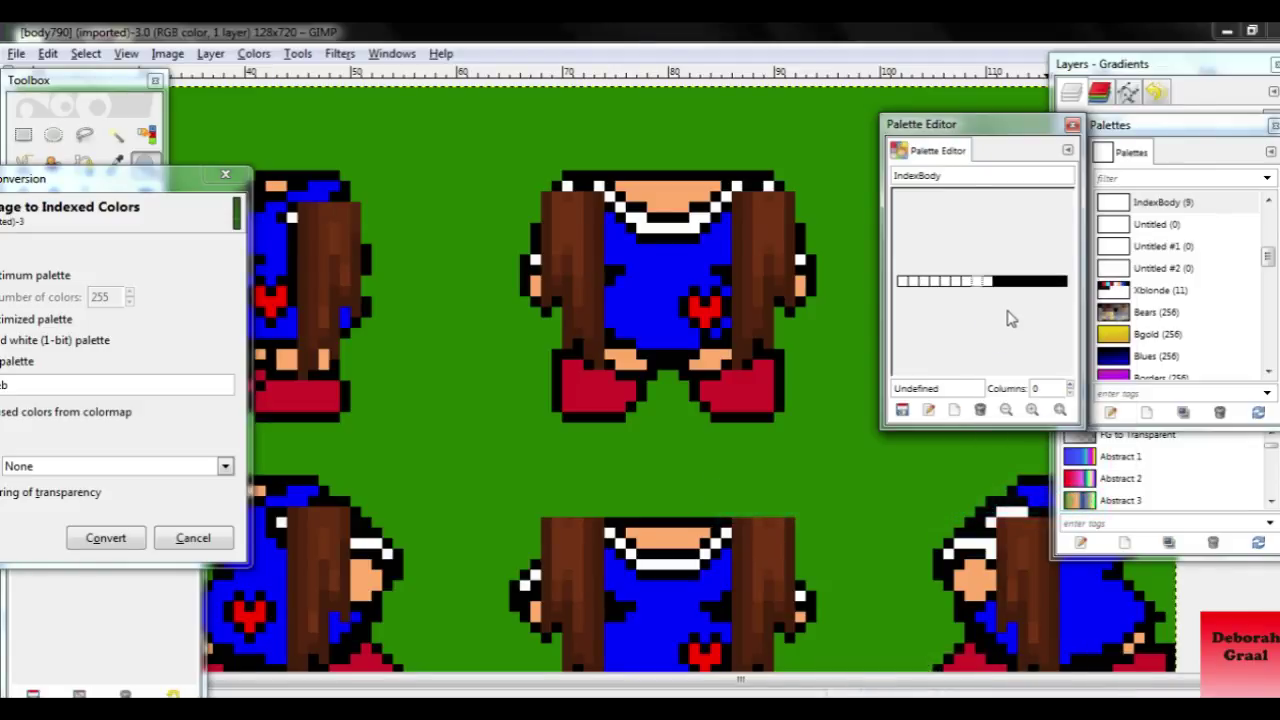
{"action": "right_click", "coordinate": [1003, 291]}
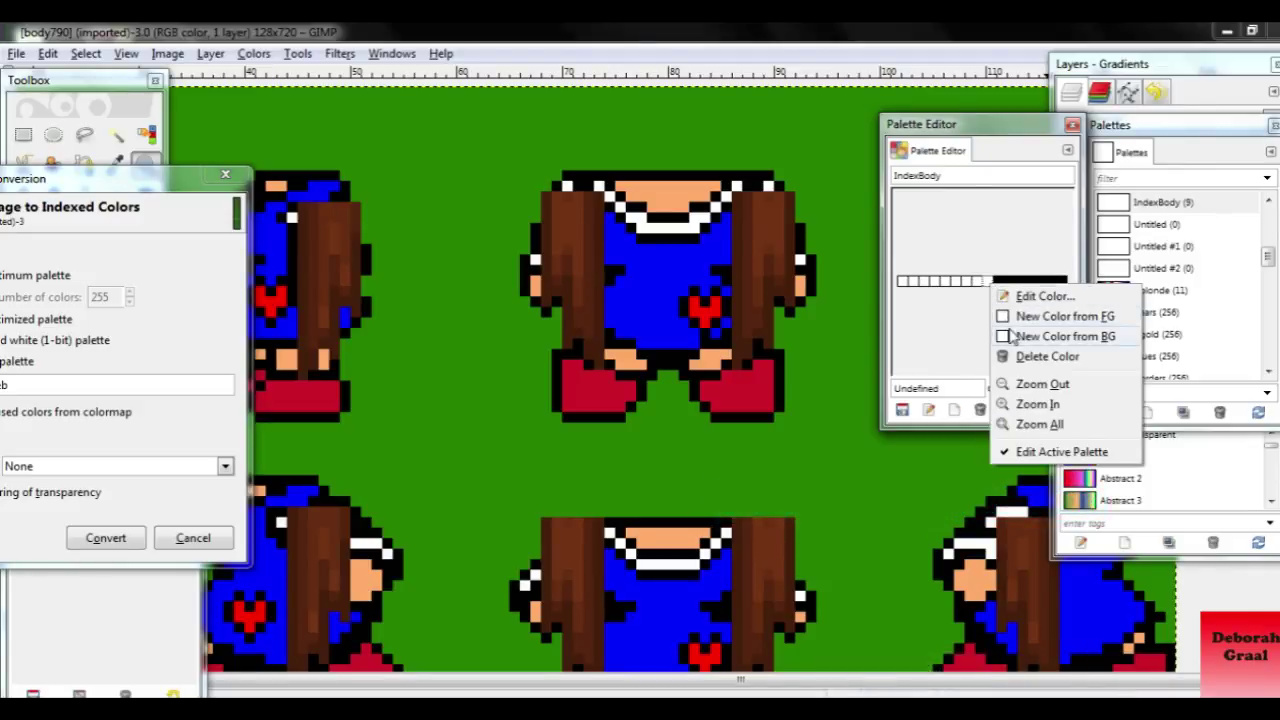
{"action": "left_click", "coordinate": [1010, 337]}
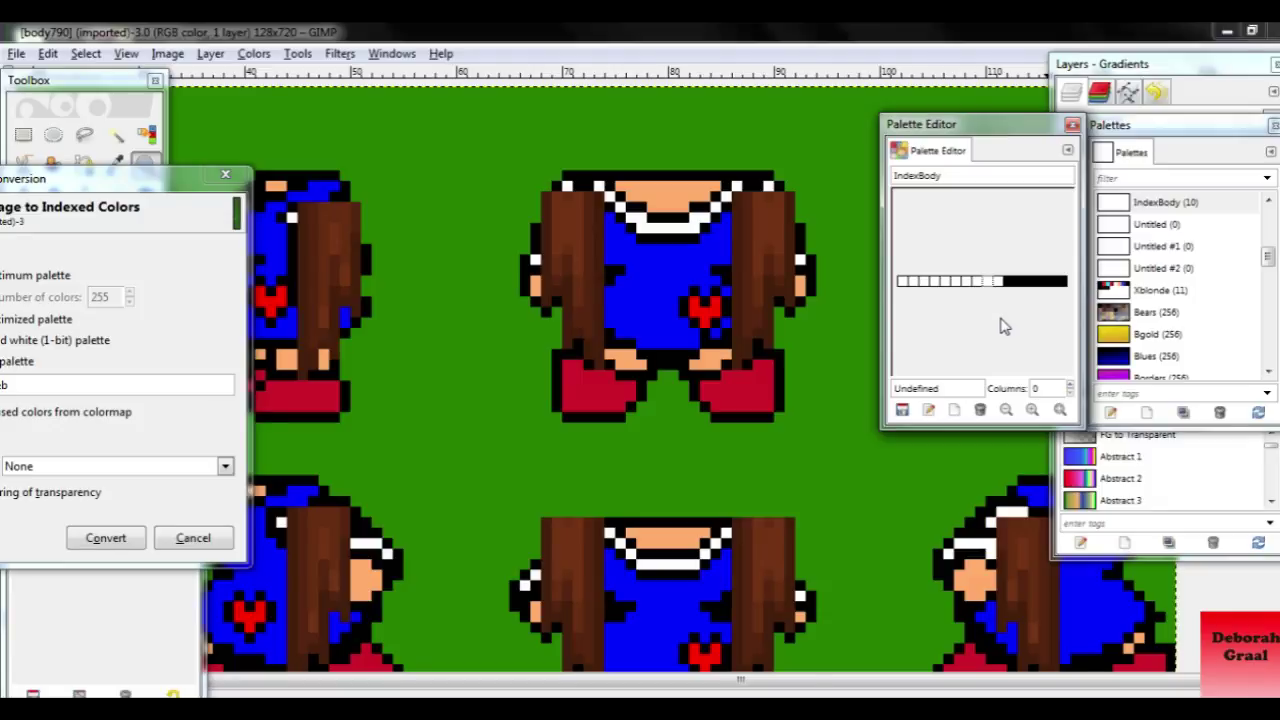
{"action": "double_click", "coordinate": [904, 282]}
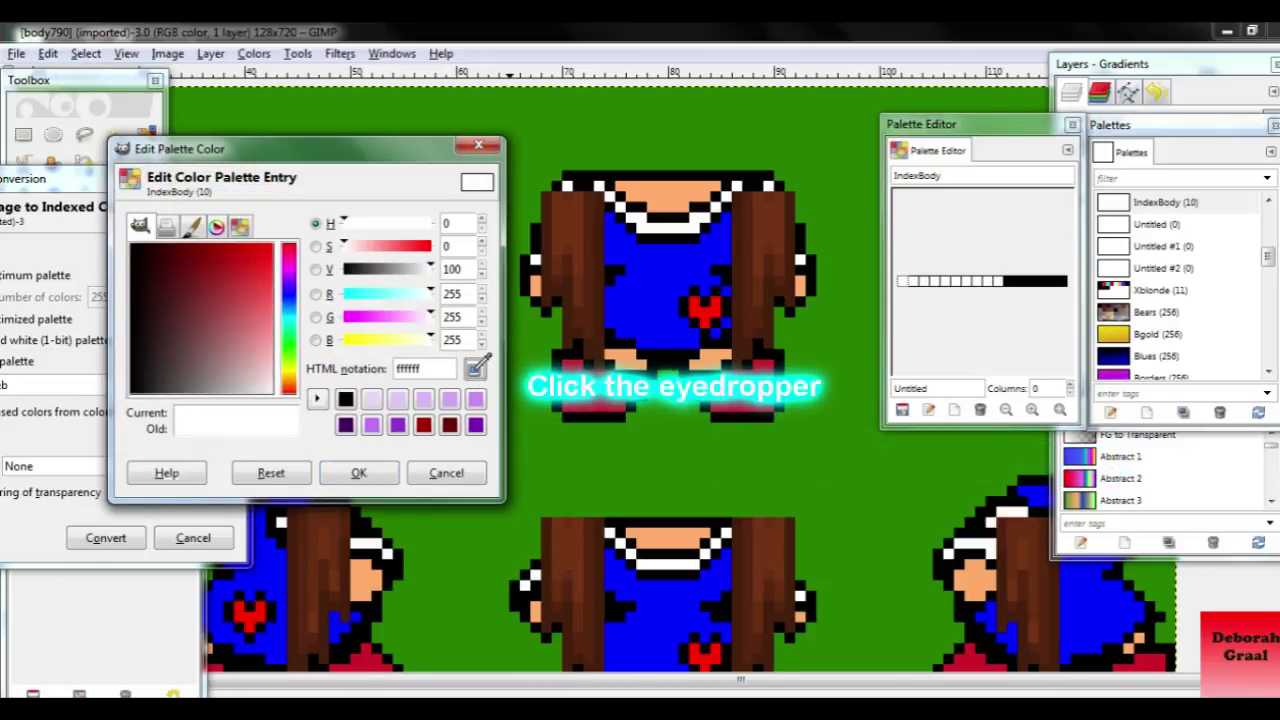
Eyedrop the outline black 010101 and belt red ff0000 into IndexBody's first two entries
{"action": "left_click", "coordinate": [478, 365]}
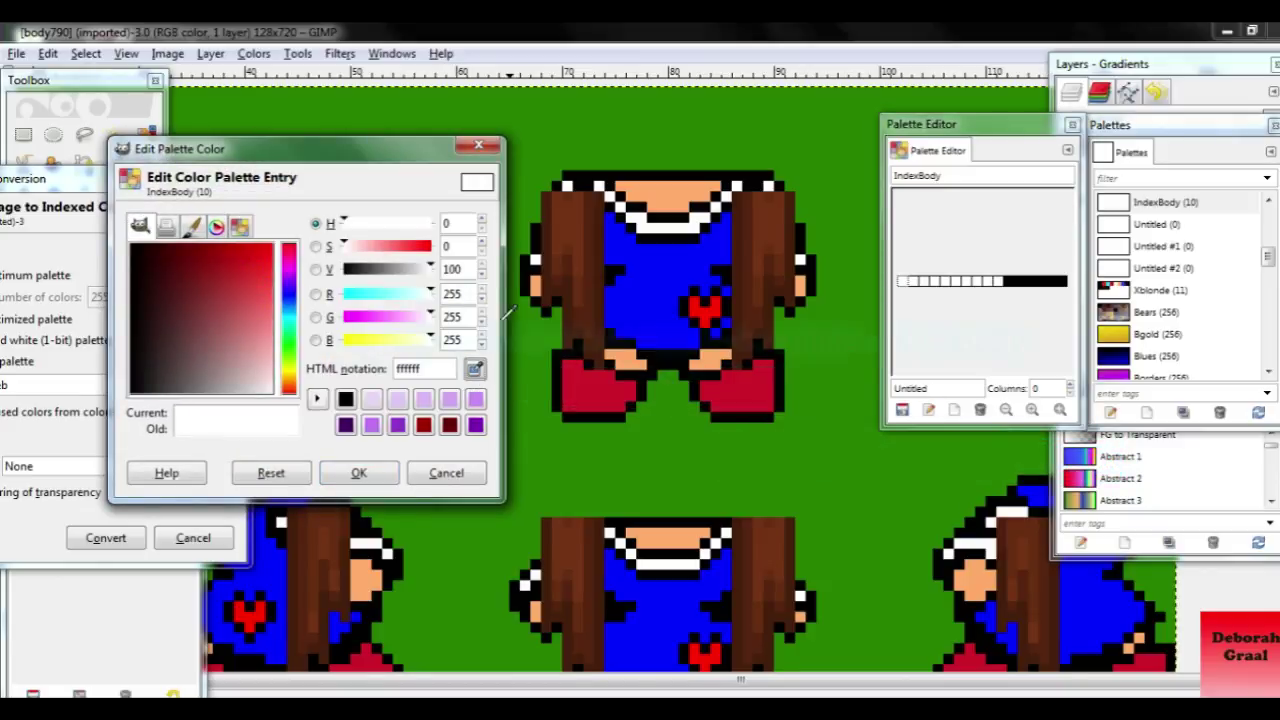
{"action": "left_click", "coordinate": [618, 180]}
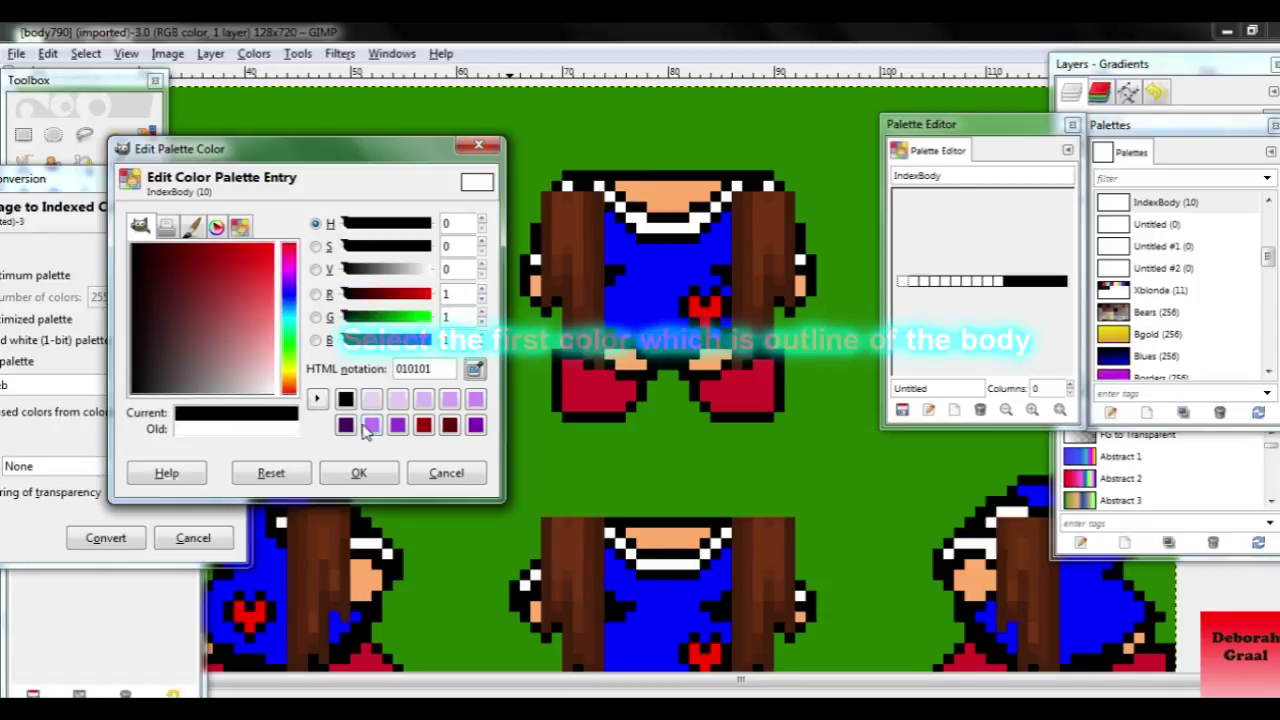
{"action": "left_click", "coordinate": [360, 476]}
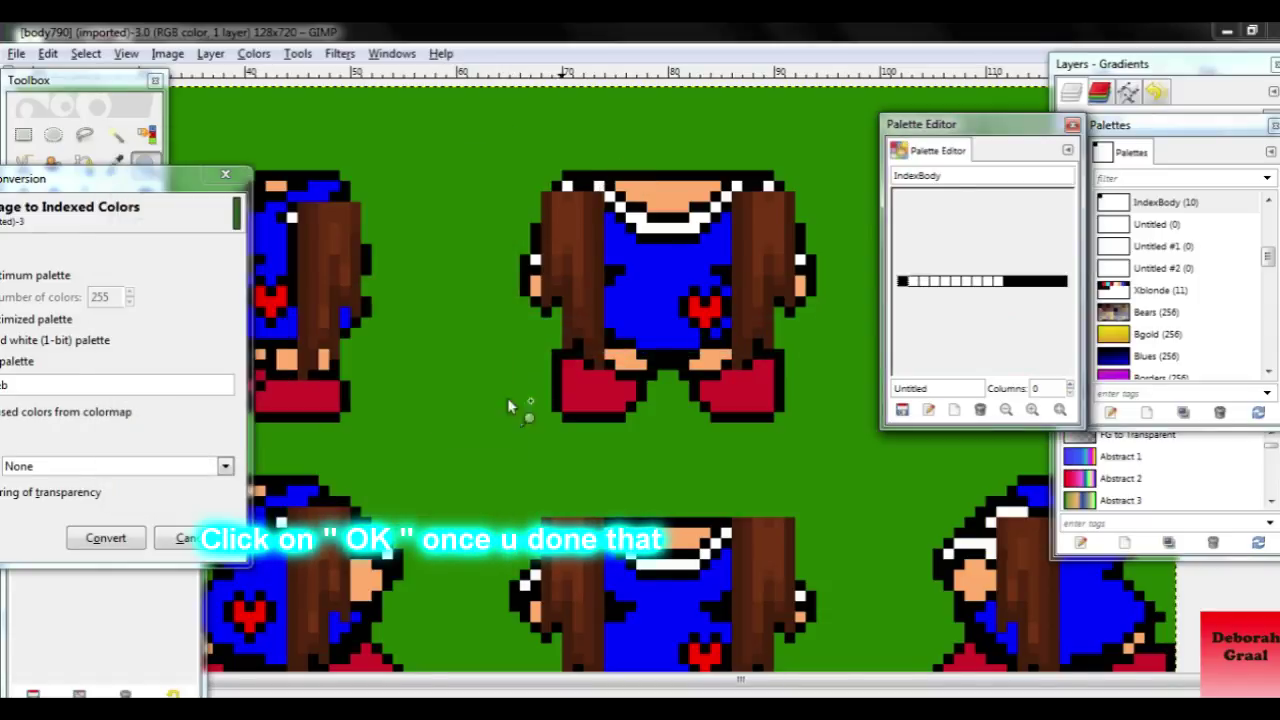
{"action": "double_click", "coordinate": [914, 283]}
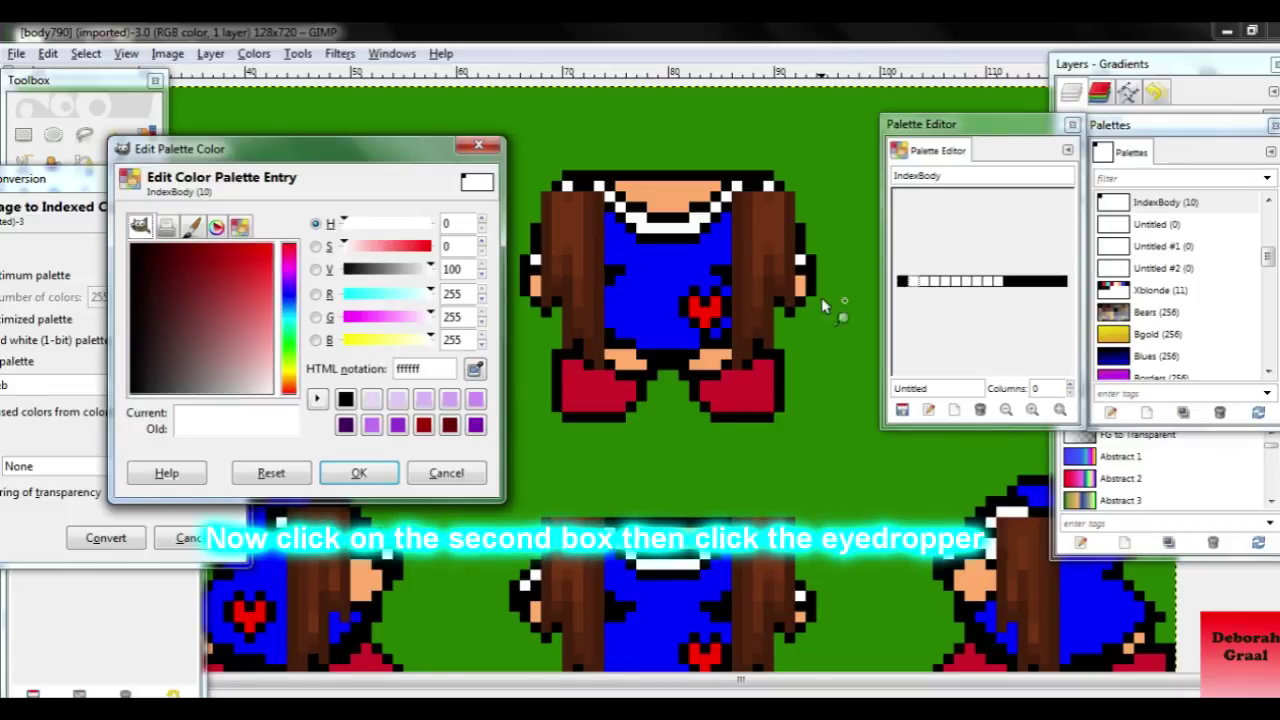
{"action": "left_click", "coordinate": [476, 370]}
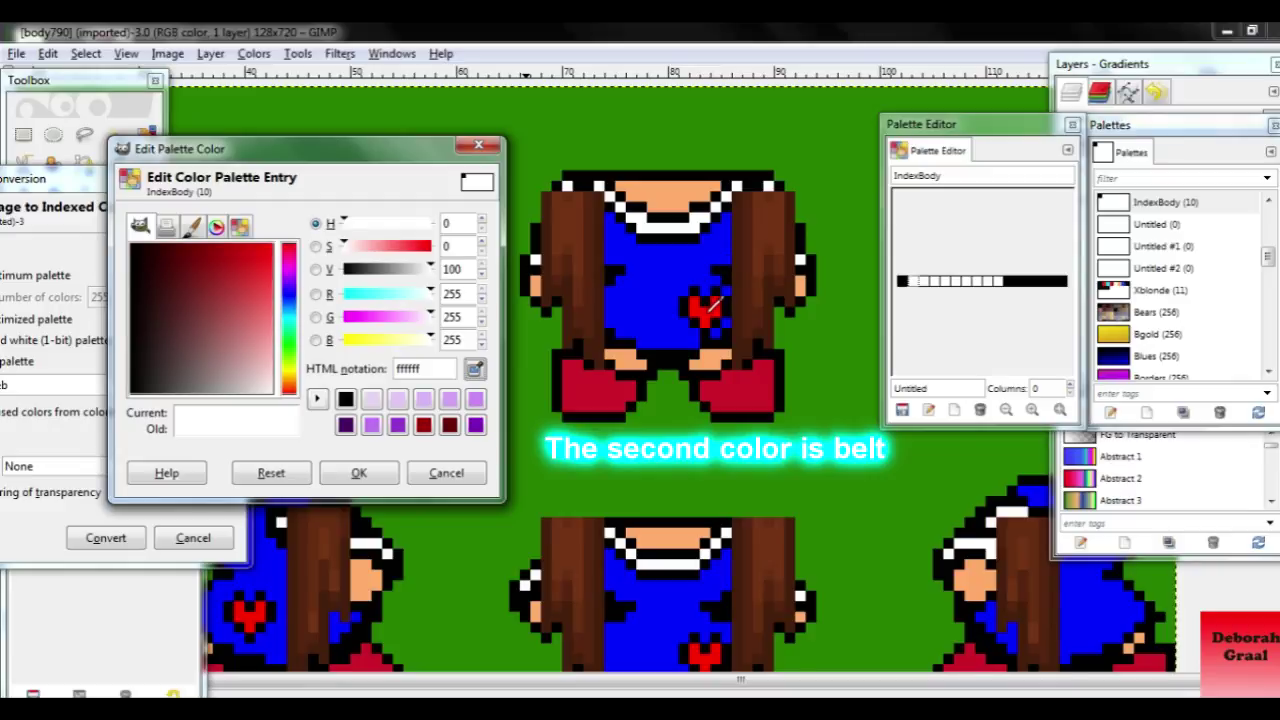
{"action": "left_click", "coordinate": [707, 307]}
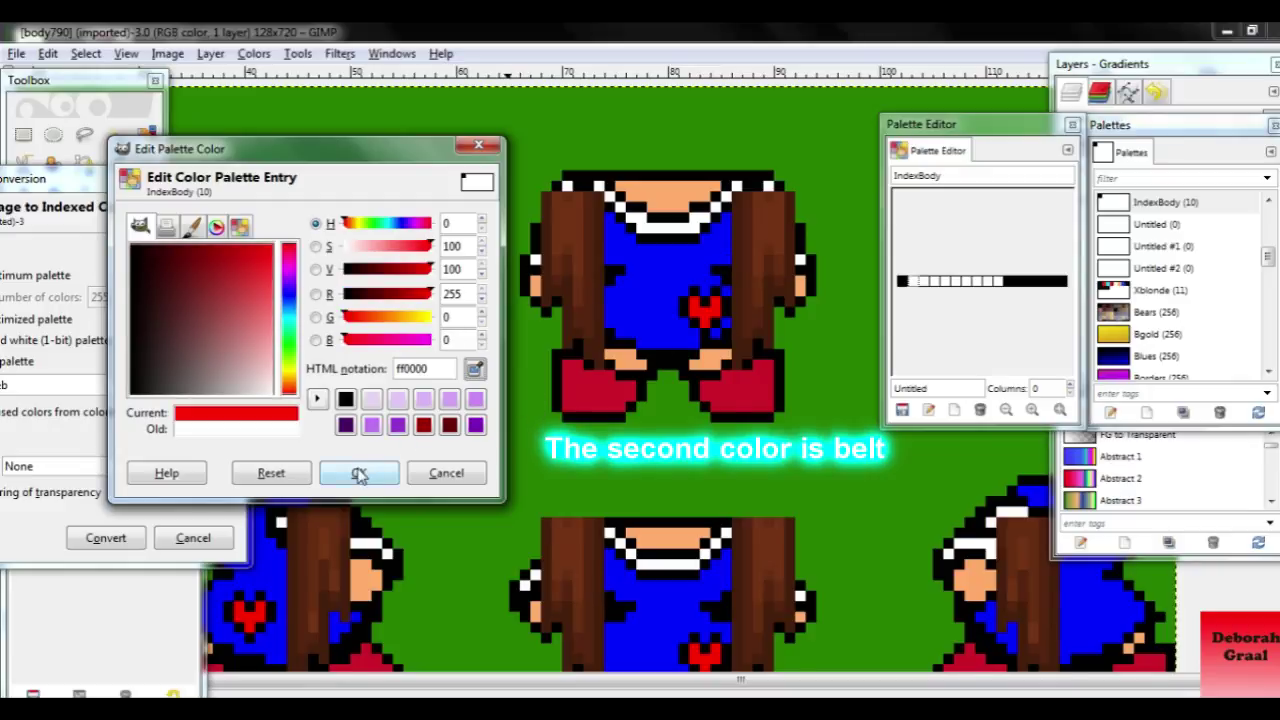
{"action": "left_click", "coordinate": [359, 474]}
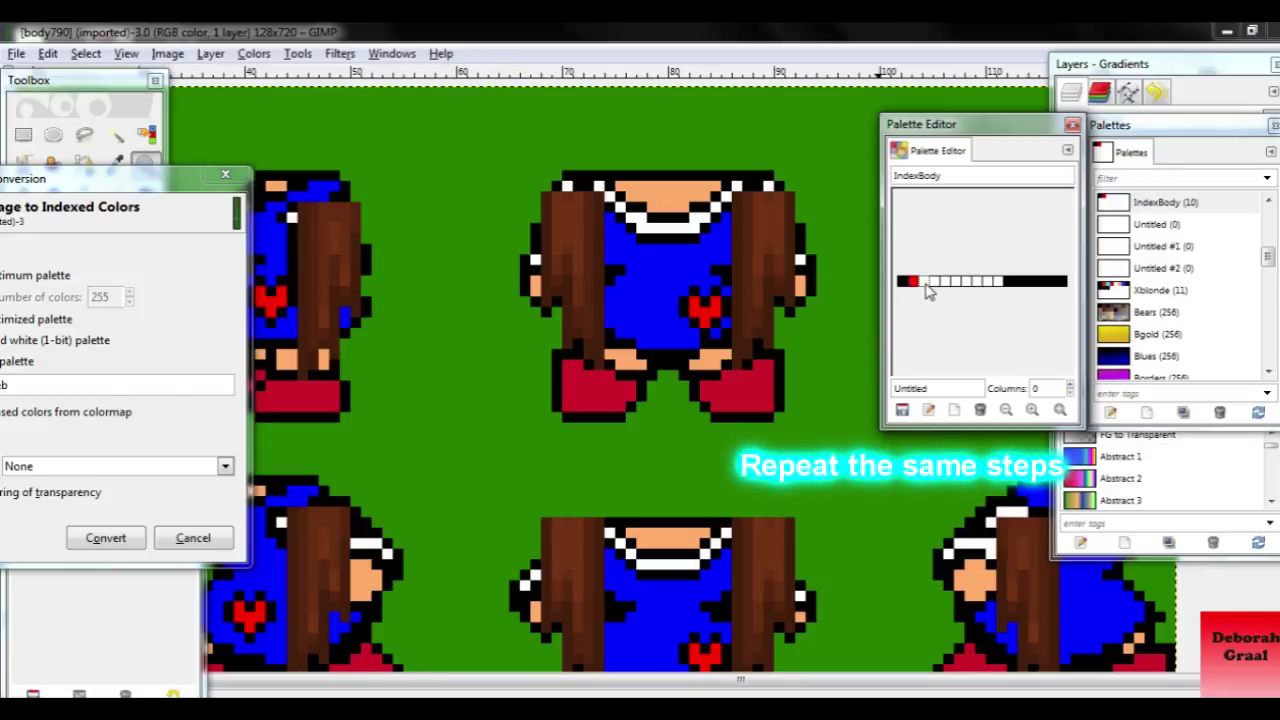
Eyedrop the green background and shoe red ce1829 into IndexBody's third and fourth entries
{"action": "double_click", "coordinate": [927, 283]}
{"action": "left_click", "coordinate": [476, 370]}
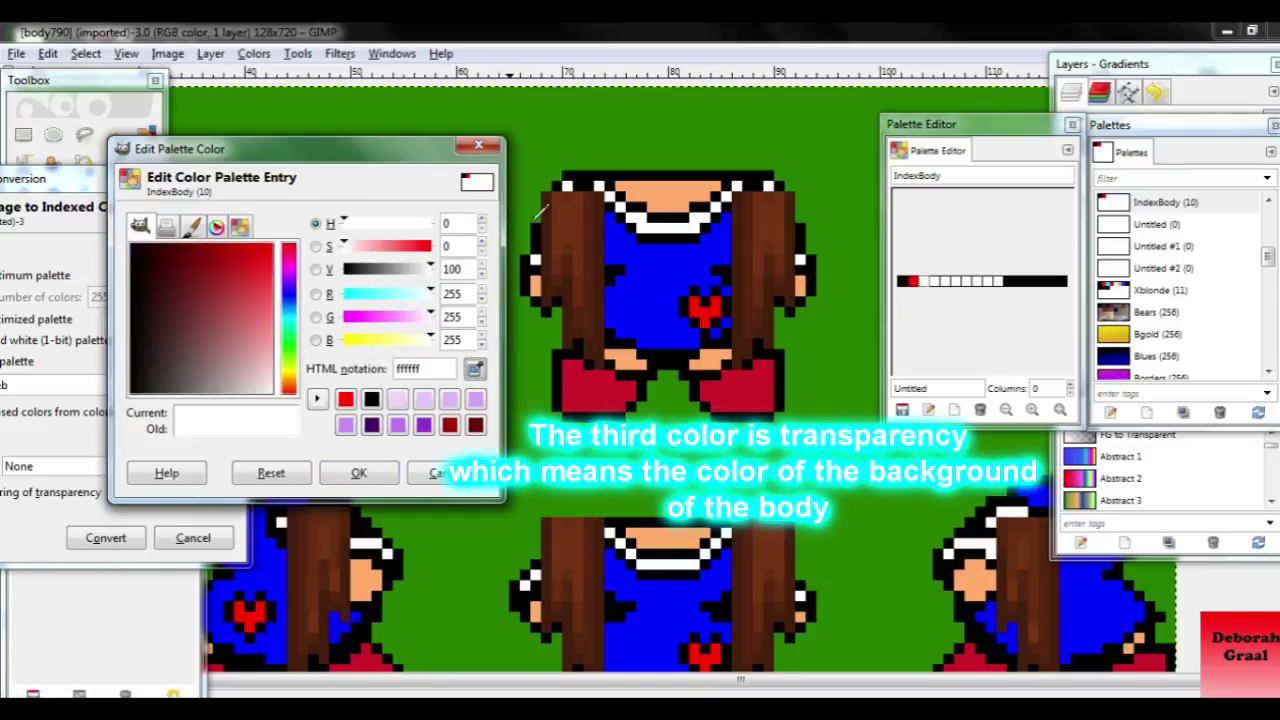
{"action": "left_click", "coordinate": [605, 142]}
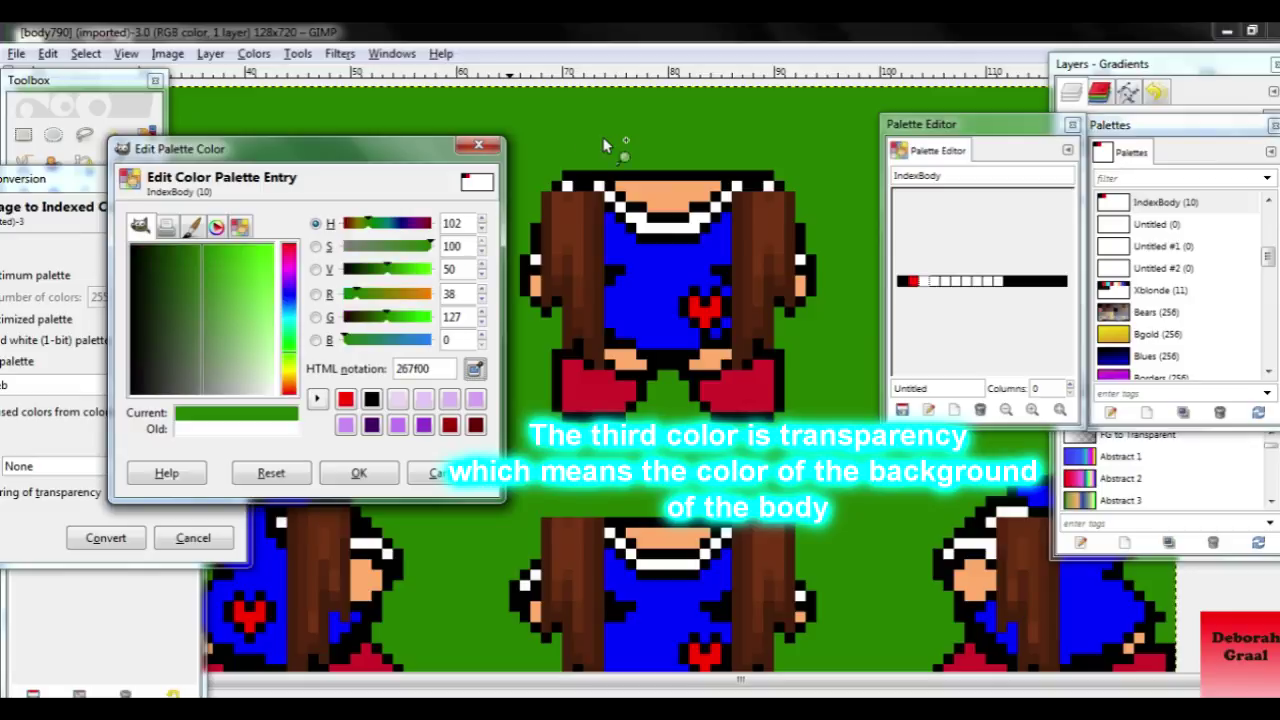
{"action": "left_click", "coordinate": [389, 470]}
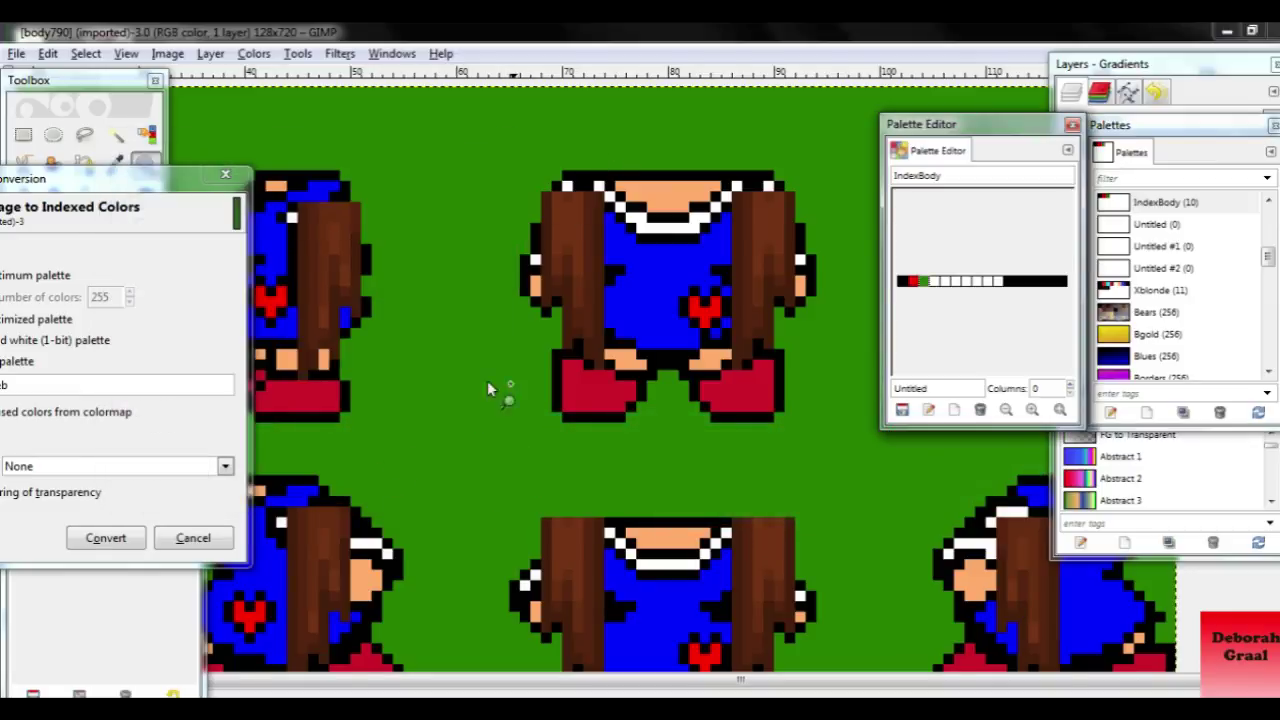
{"action": "double_click", "coordinate": [938, 284]}
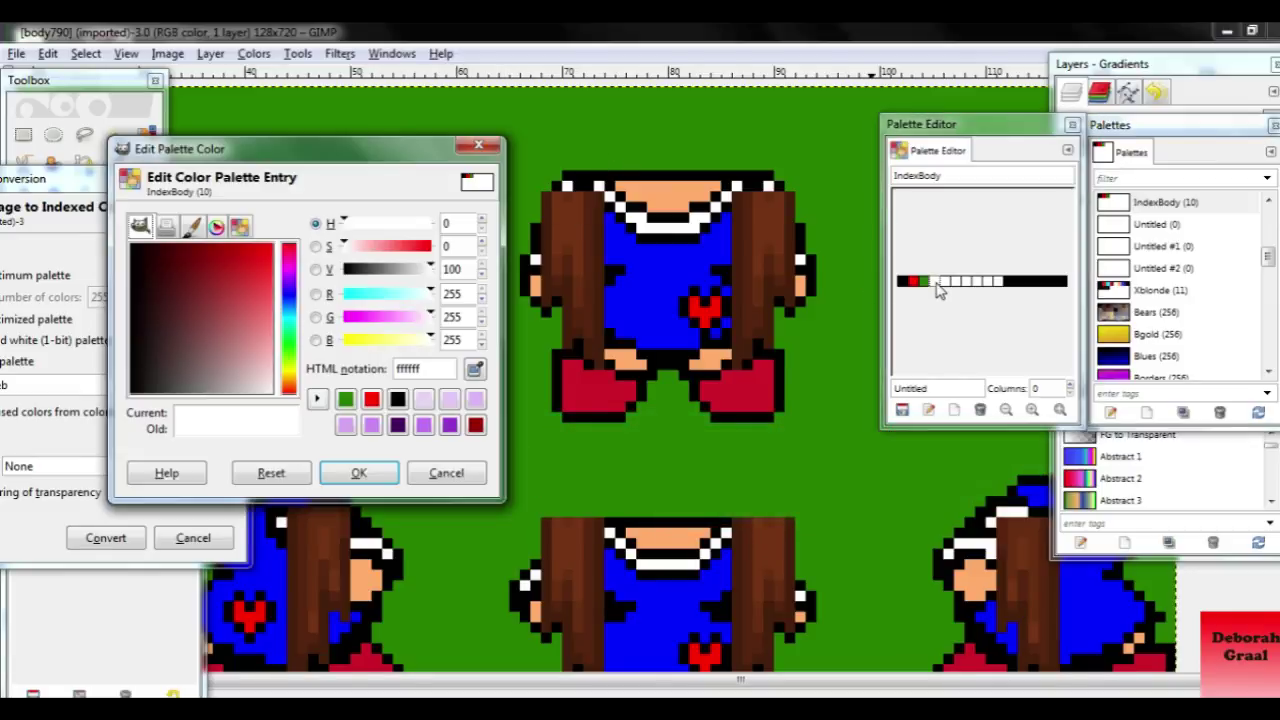
{"action": "left_click", "coordinate": [476, 370]}
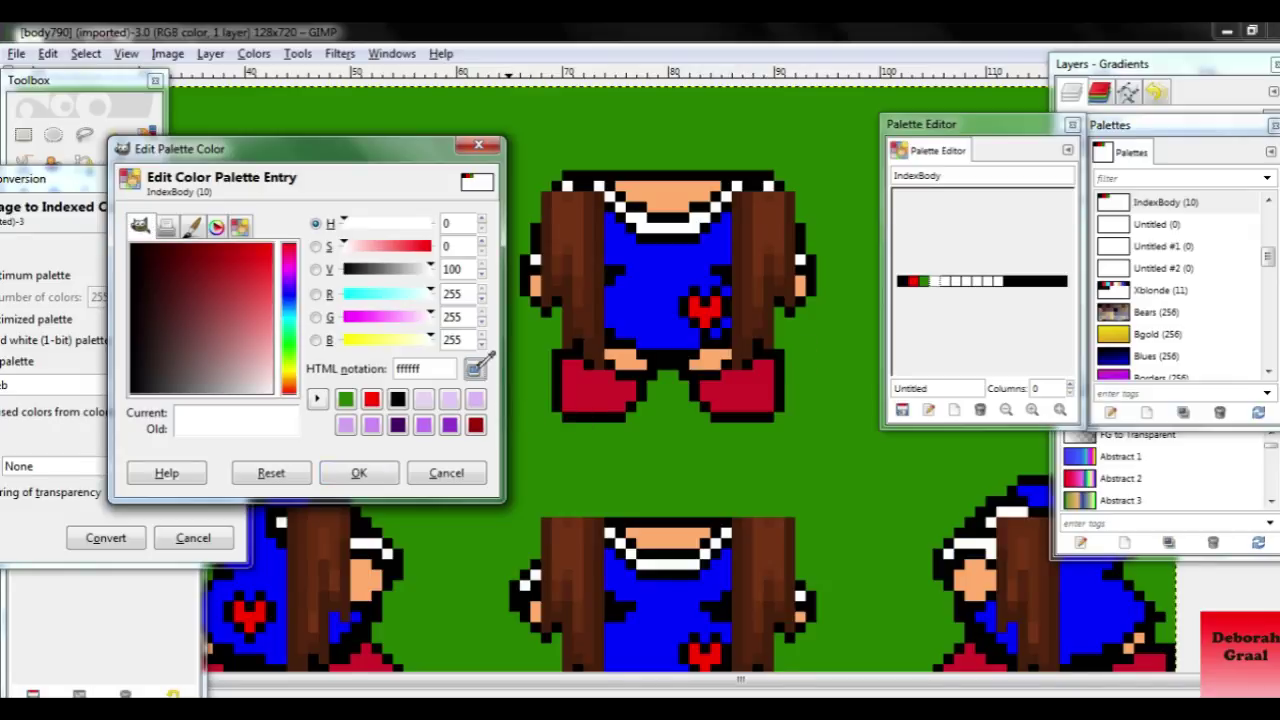
{"action": "left_click", "coordinate": [604, 385]}
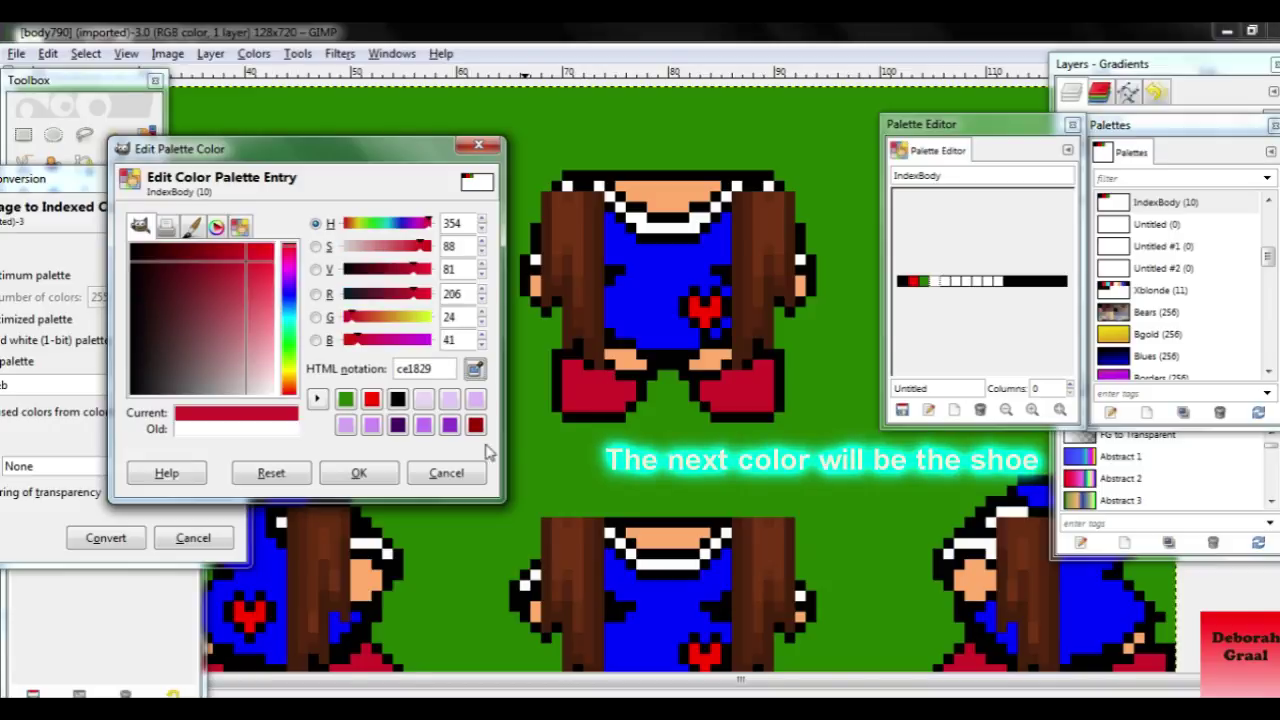
{"action": "left_click", "coordinate": [362, 473]}
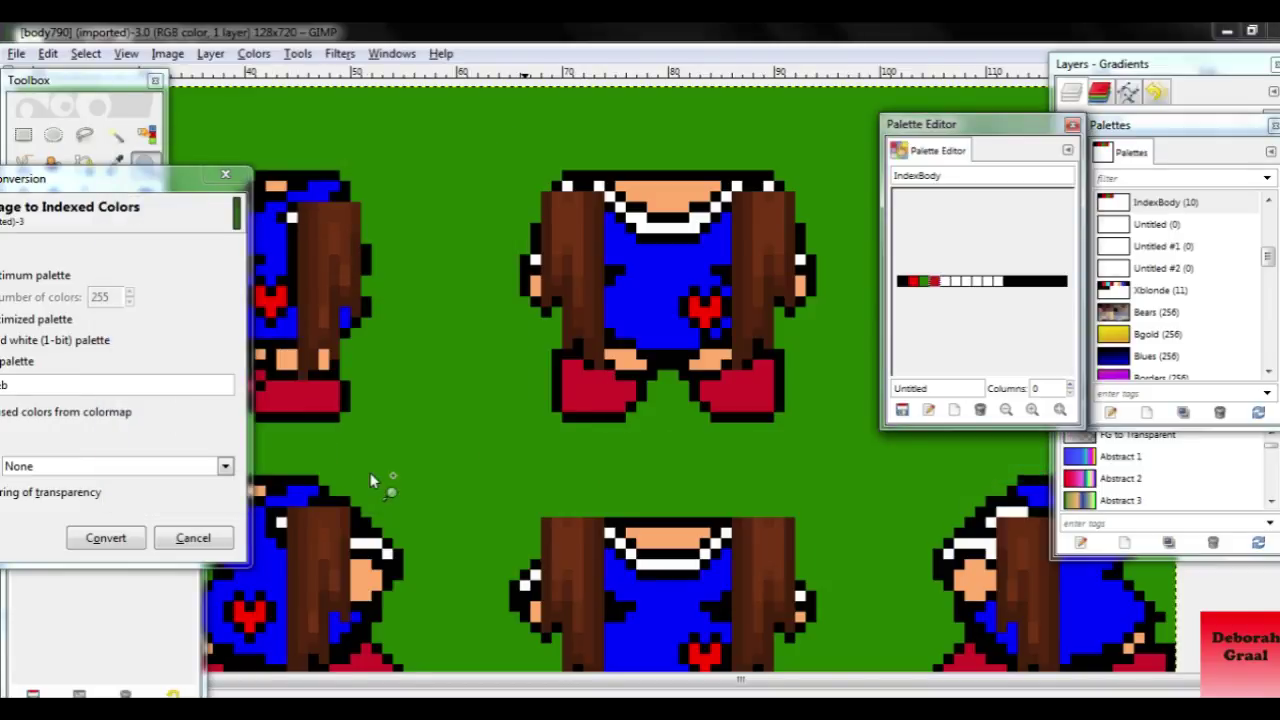
{"action": "double_click", "coordinate": [952, 289]}
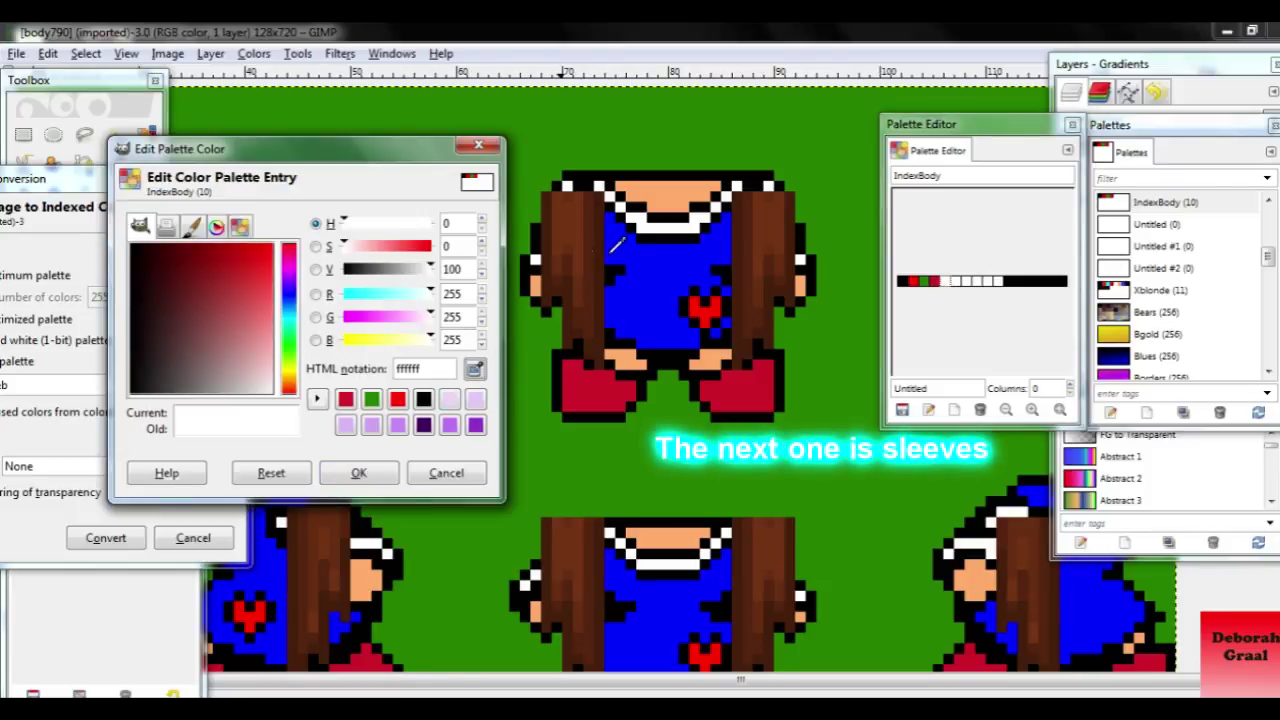
Eyedrop the sleeve white, skin tone ffad6b and coat blue 0000ff into the next palette entries
{"action": "left_click", "coordinate": [660, 218]}
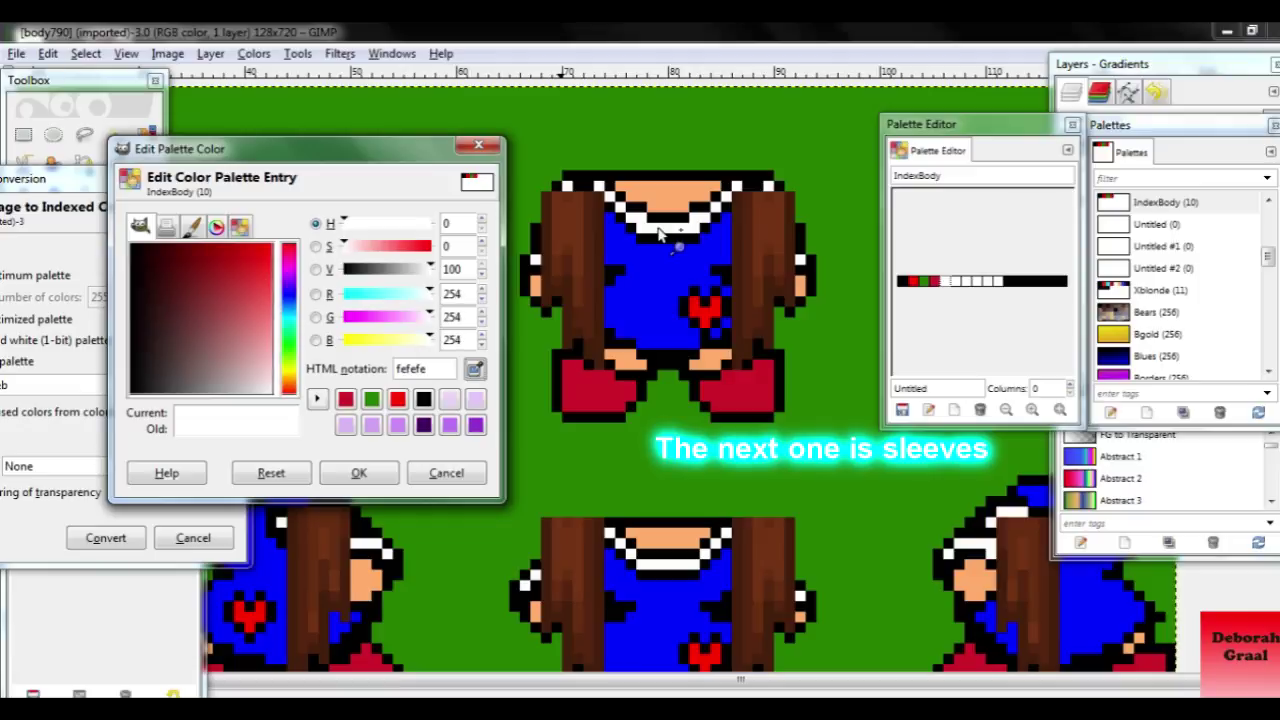
{"action": "left_click", "coordinate": [361, 472]}
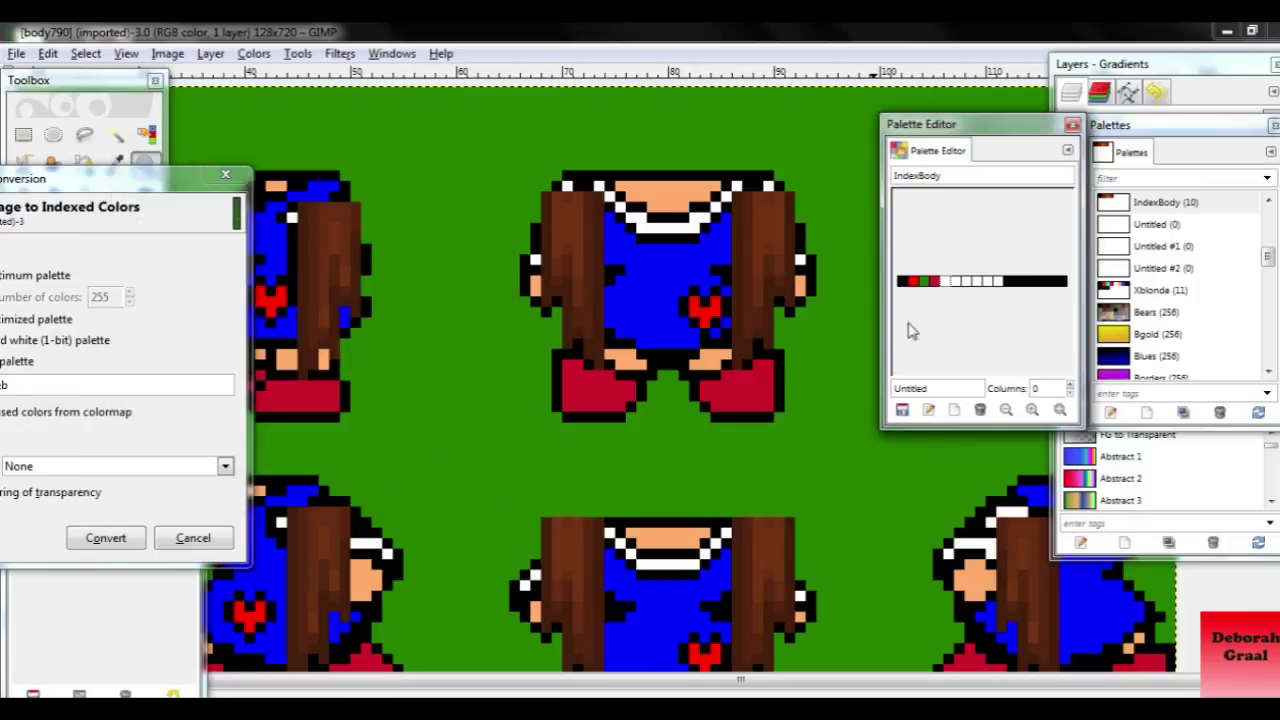
{"action": "double_click", "coordinate": [957, 284]}
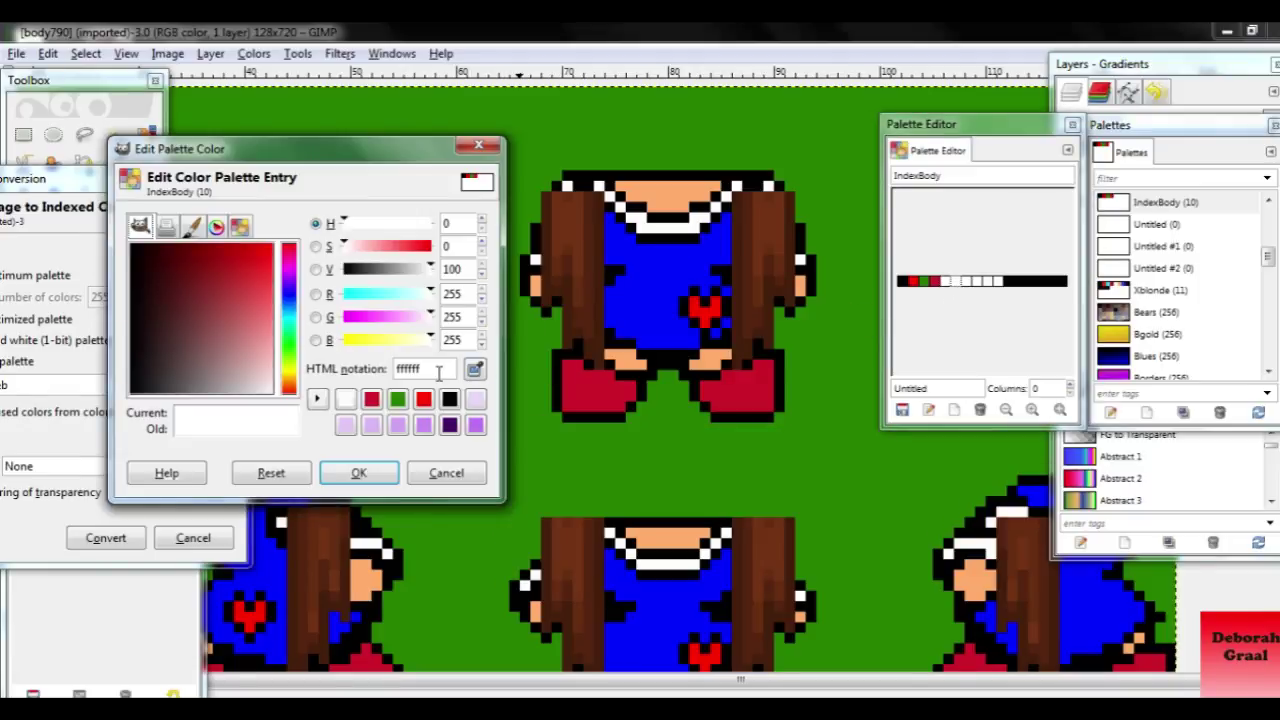
{"action": "left_click", "coordinate": [477, 372]}
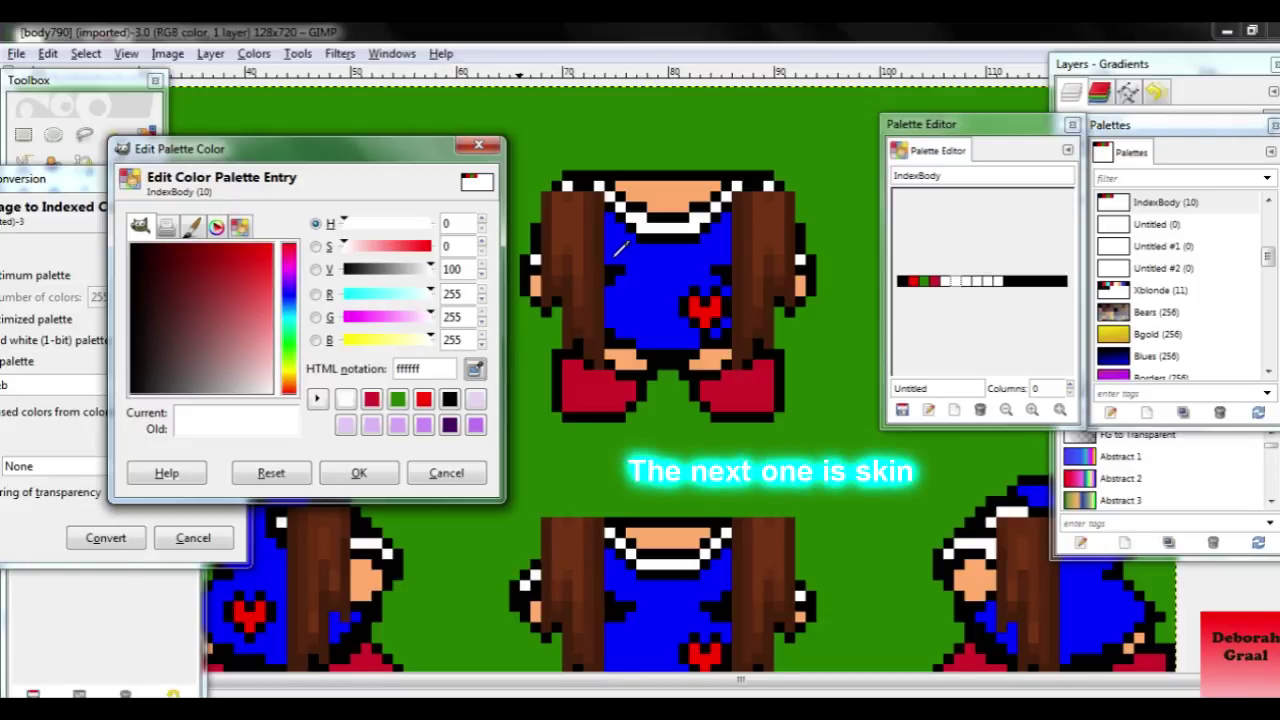
{"action": "left_click", "coordinate": [672, 193]}
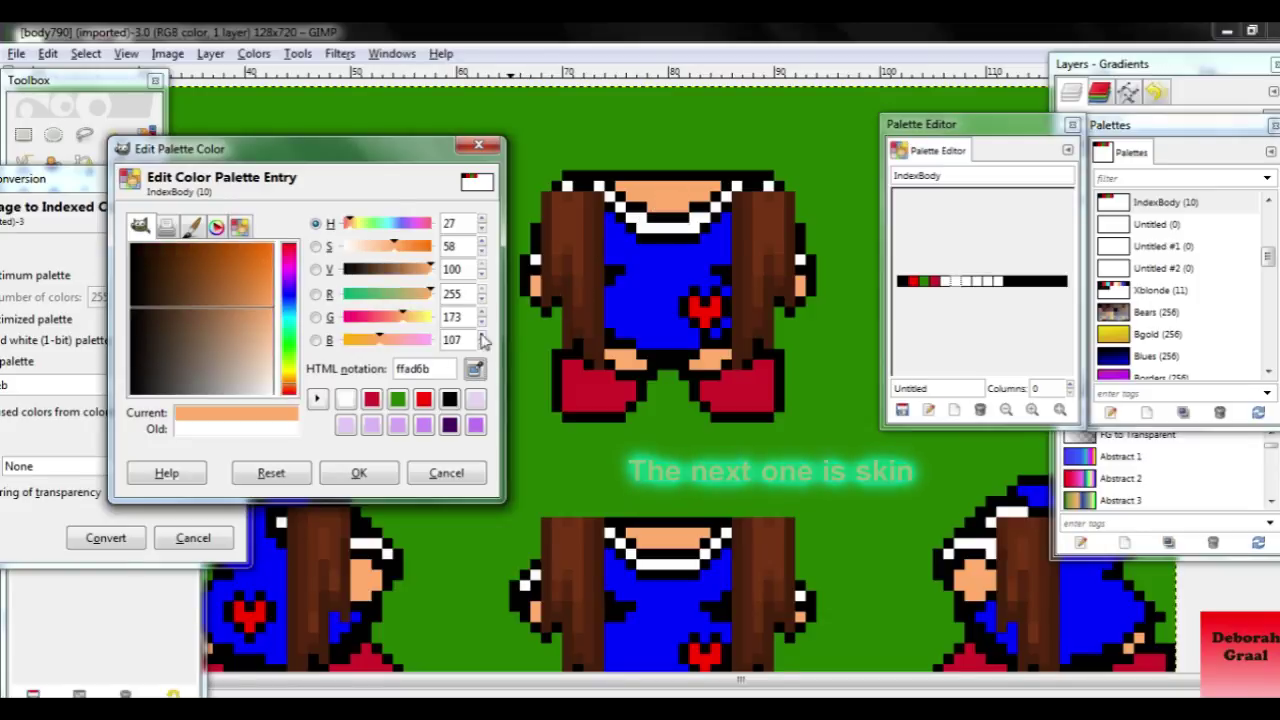
{"action": "left_click", "coordinate": [360, 472]}
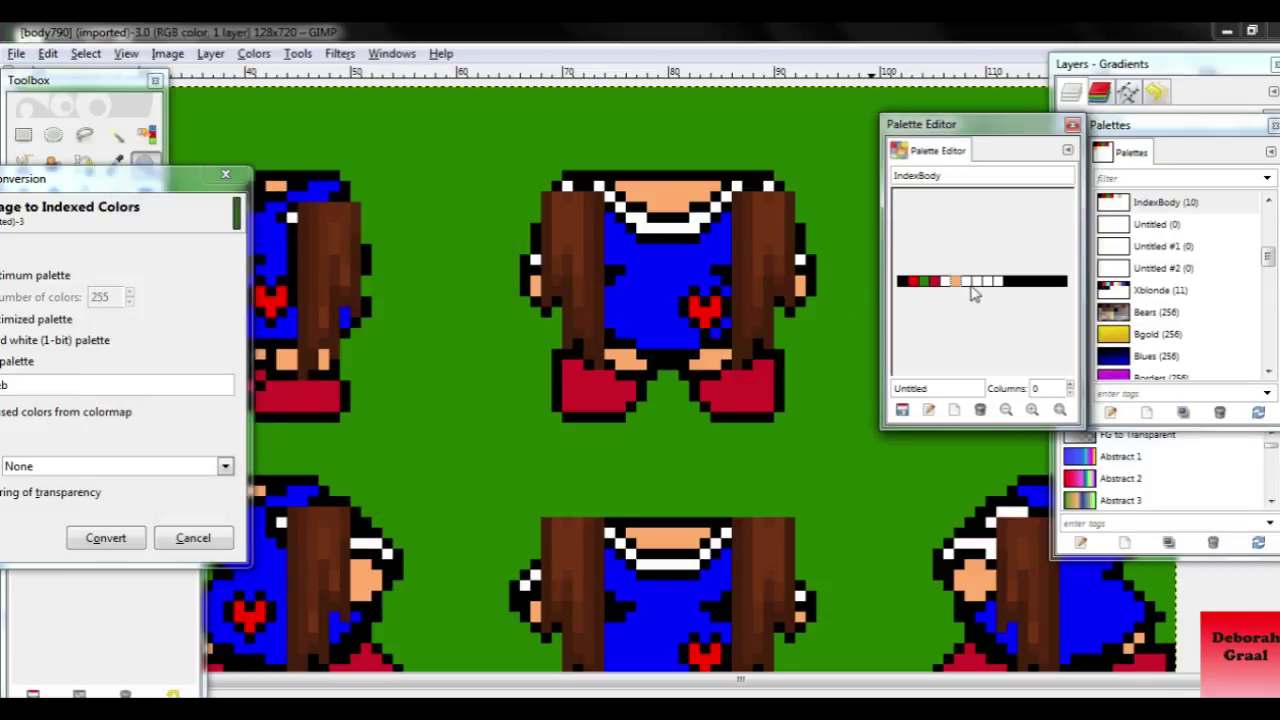
{"action": "double_click", "coordinate": [971, 284]}
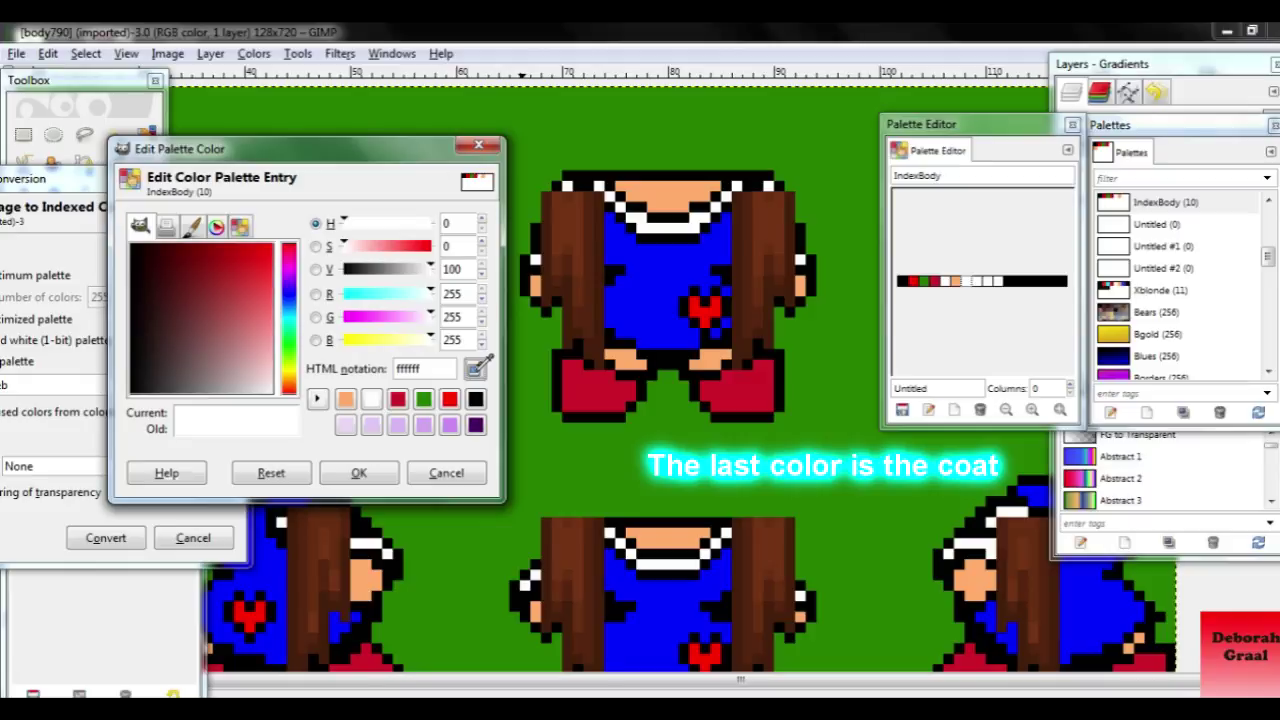
{"action": "left_click", "coordinate": [660, 296]}
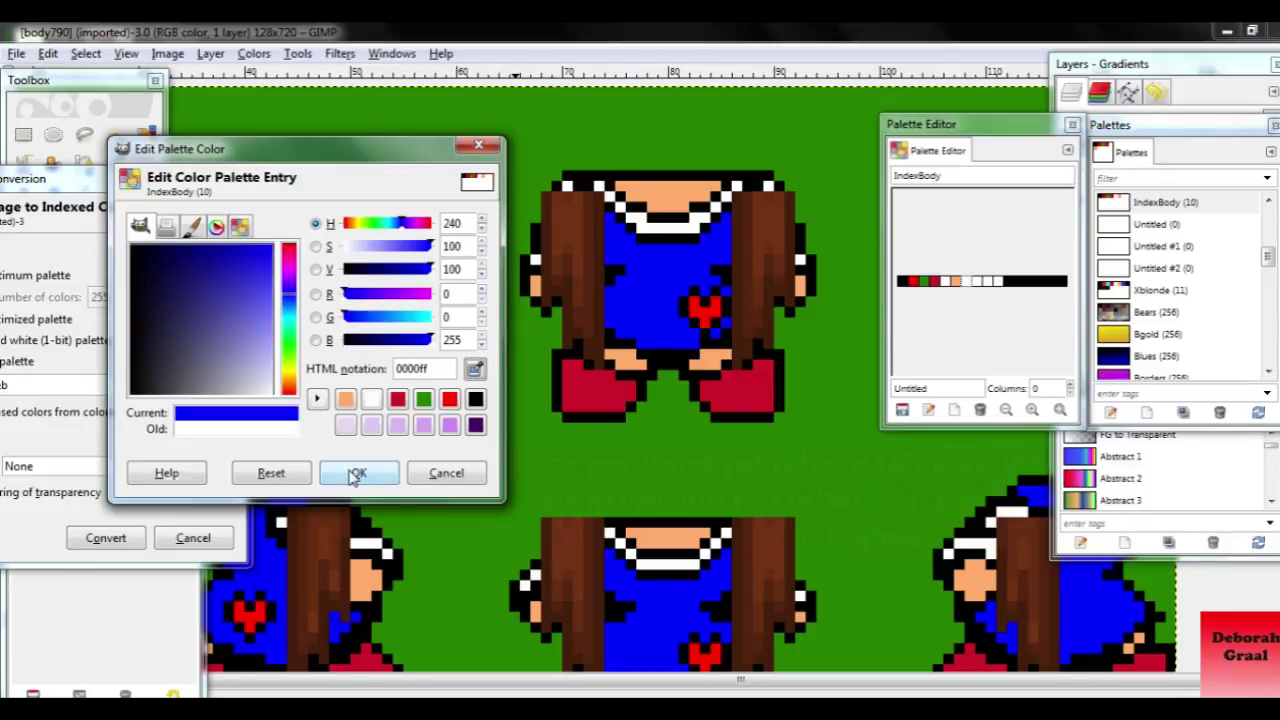
{"action": "left_click", "coordinate": [352, 474]}
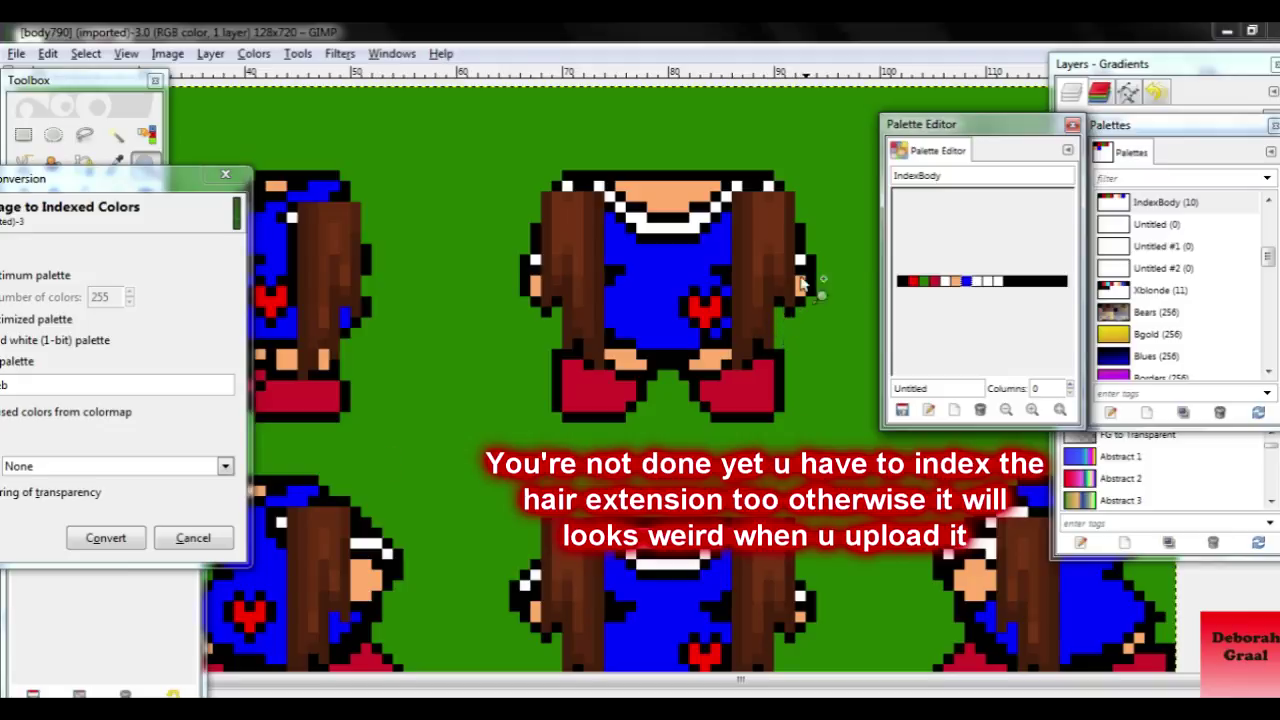
Eyedrop the dark hair brown and another hair brown into the next two IndexBody entries
{"action": "double_click", "coordinate": [980, 284]}
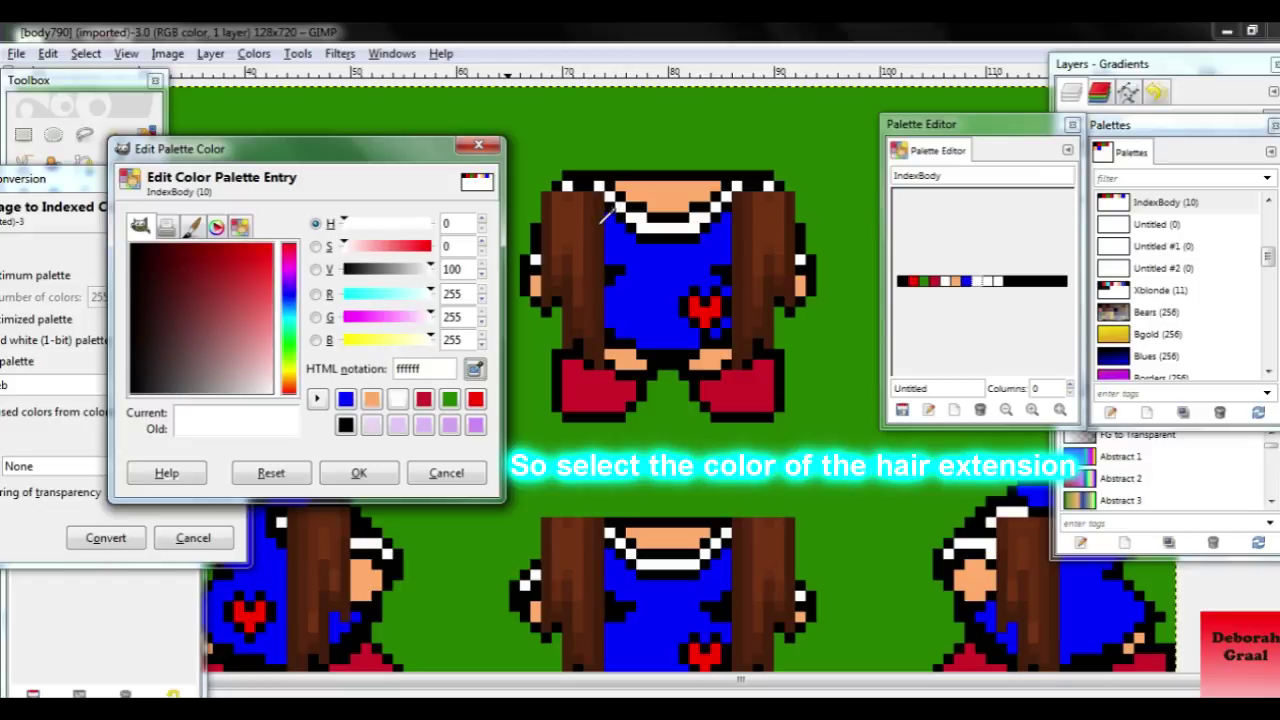
{"action": "left_click", "coordinate": [605, 216]}
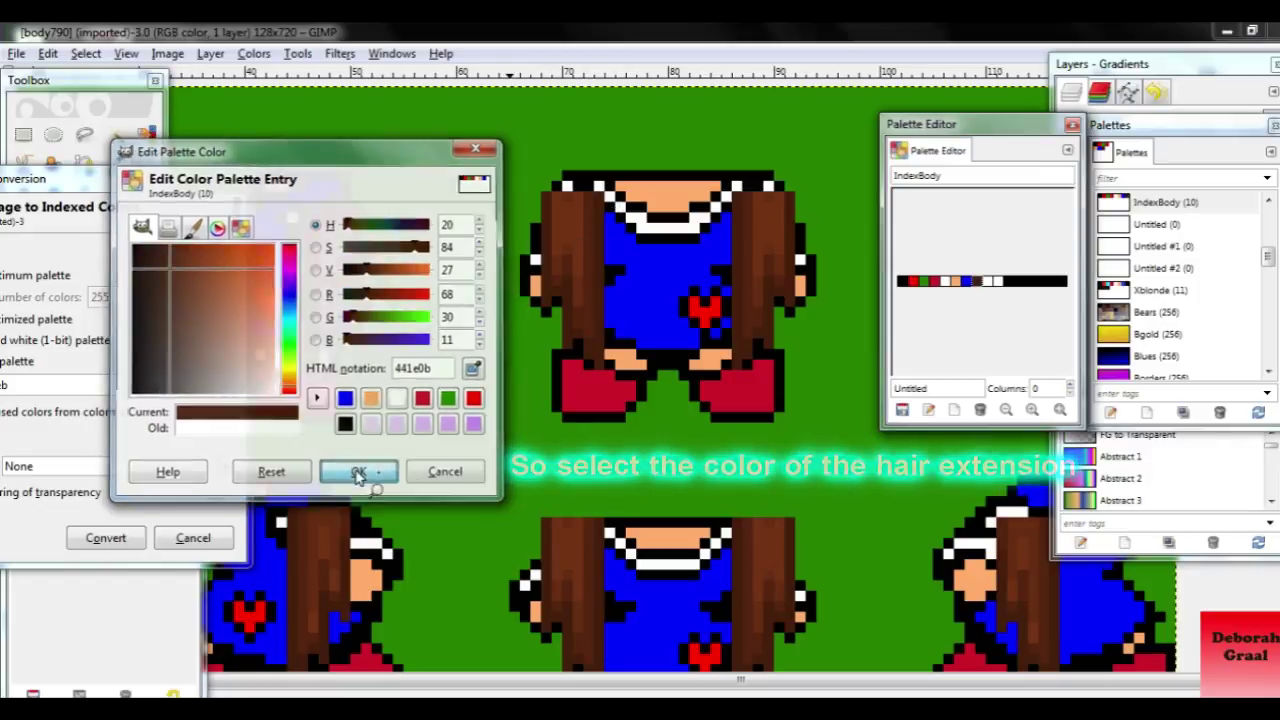
{"action": "left_click", "coordinate": [359, 473]}
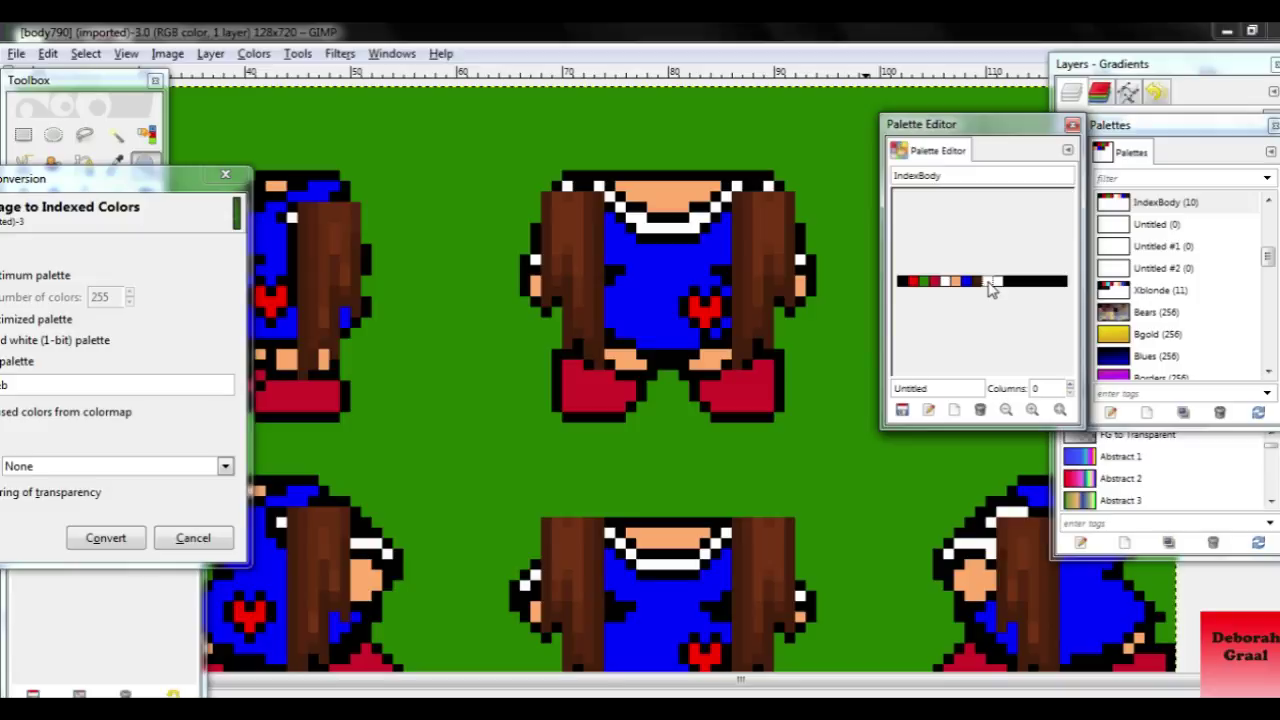
{"action": "double_click", "coordinate": [990, 284]}
{"action": "left_click", "coordinate": [475, 370]}
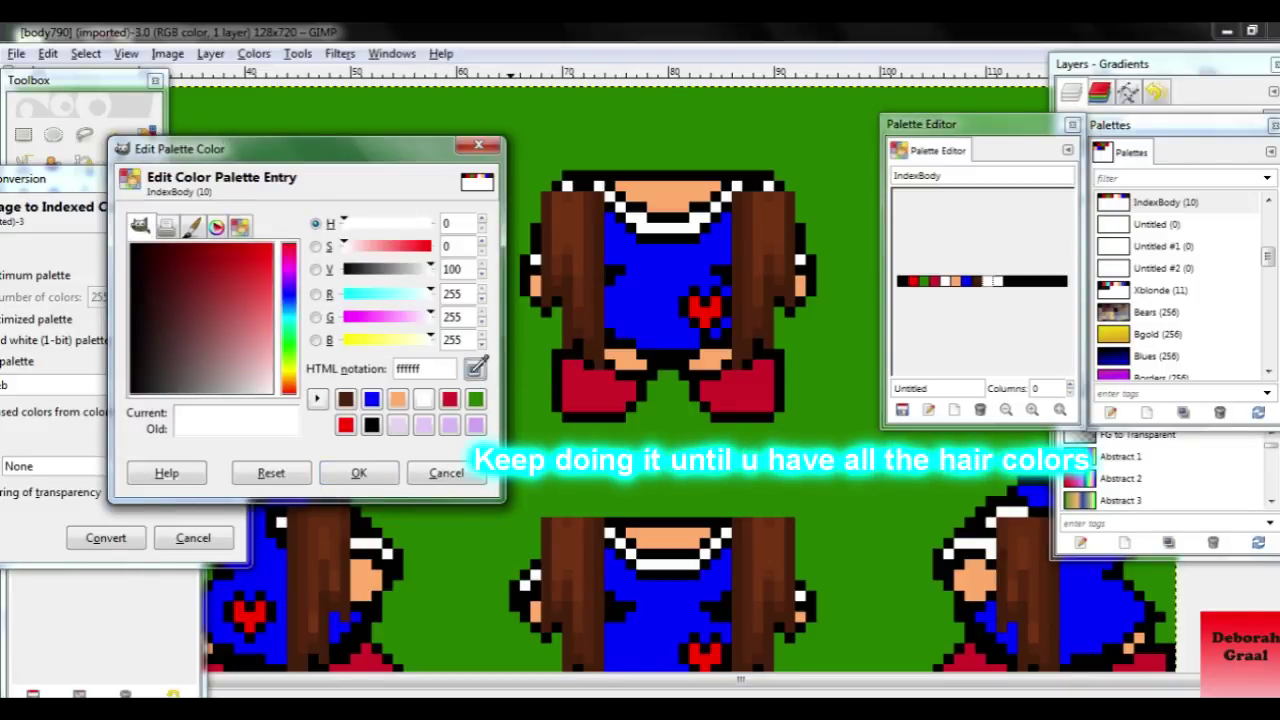
{"action": "left_click", "coordinate": [595, 236]}
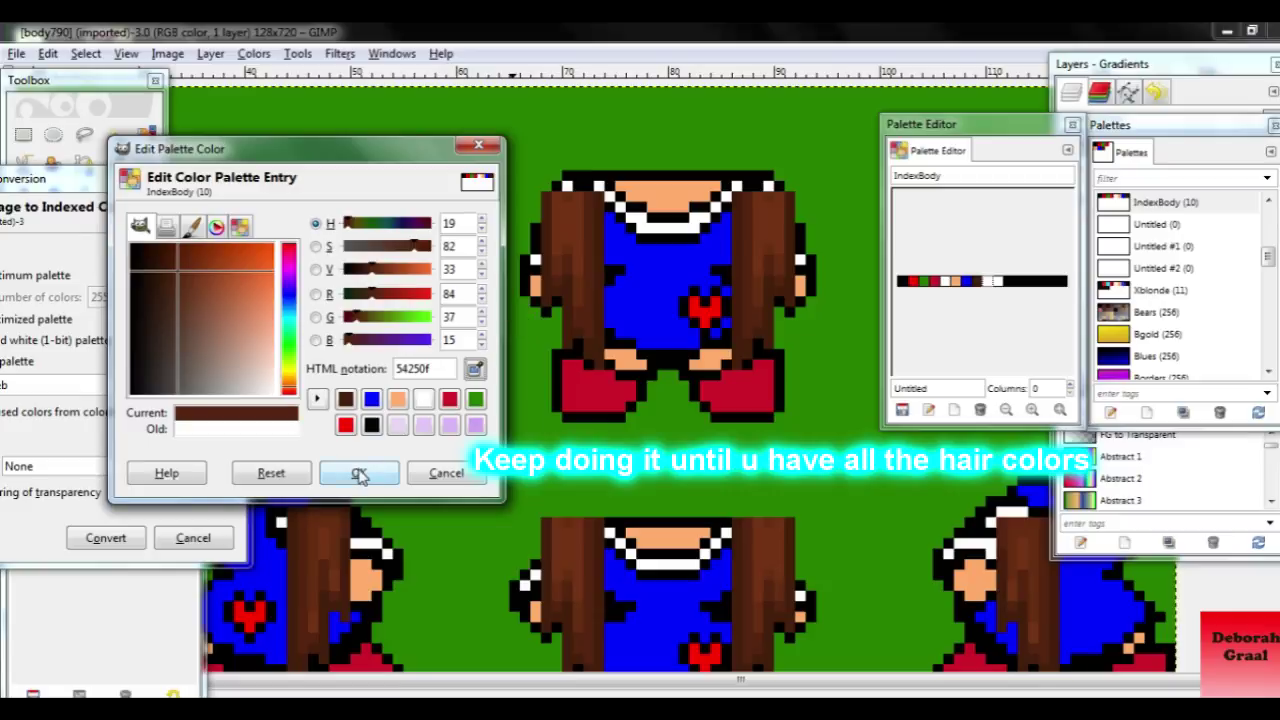
{"action": "left_click", "coordinate": [359, 475]}
Add an eleventh palette entry and eyedrop two further hair browns into the last two entries
{"action": "right_click", "coordinate": [1003, 289]}
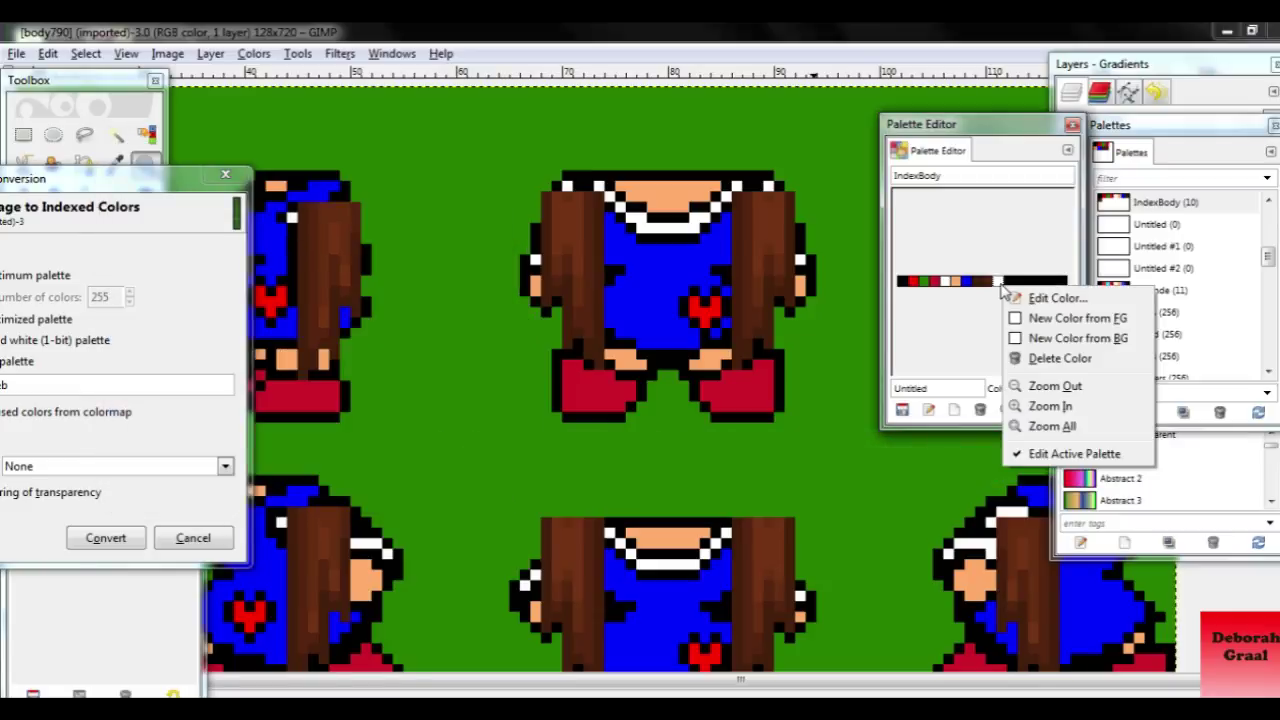
{"action": "left_click", "coordinate": [1020, 338]}
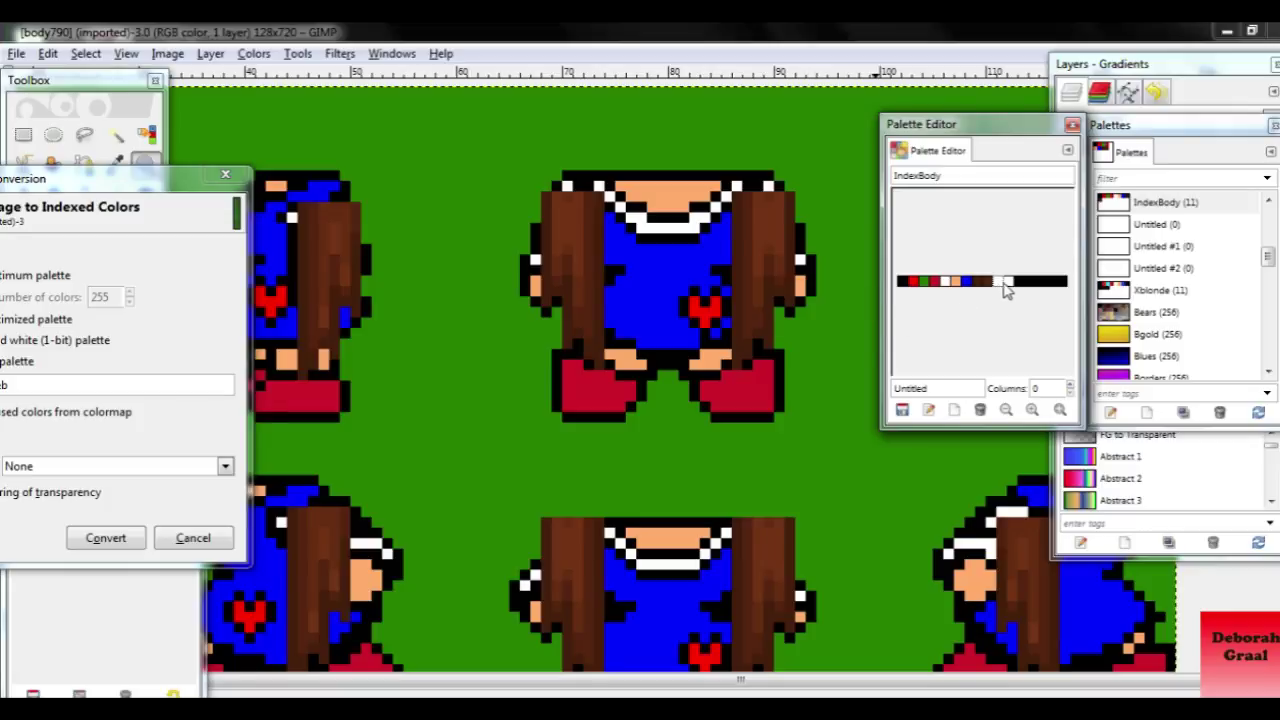
{"action": "double_click", "coordinate": [1001, 283]}
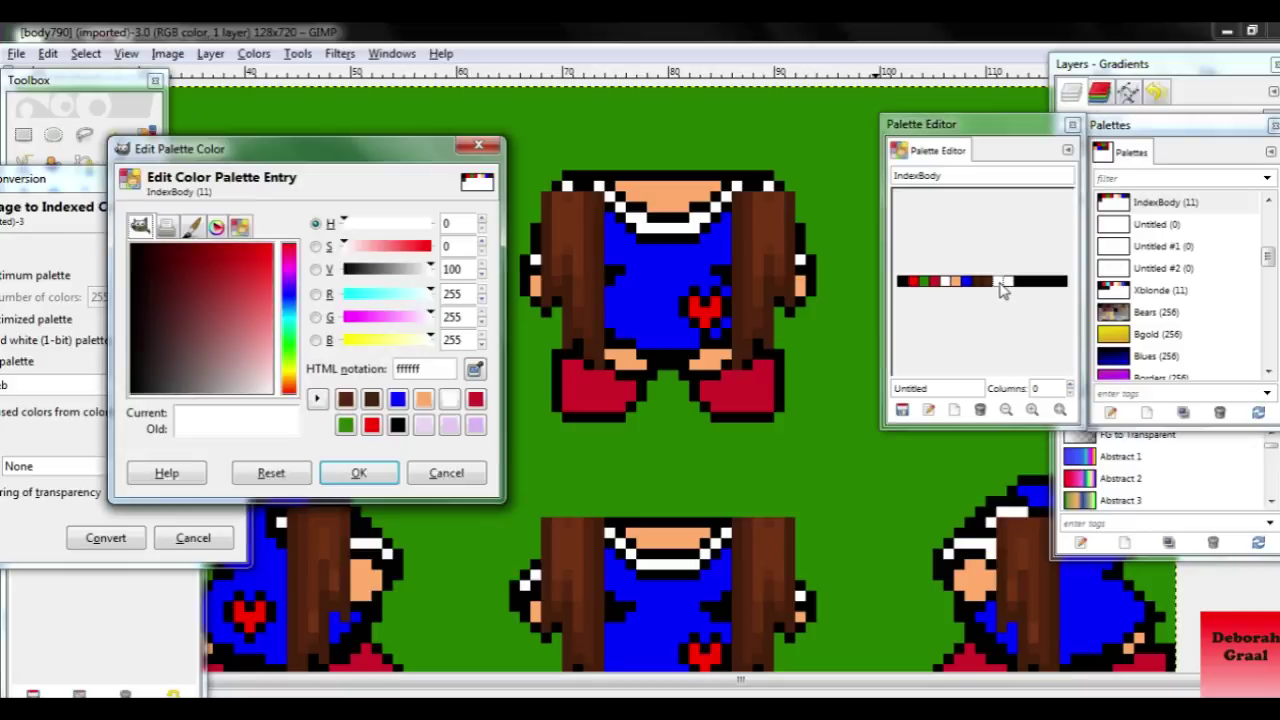
{"action": "left_click", "coordinate": [580, 288]}
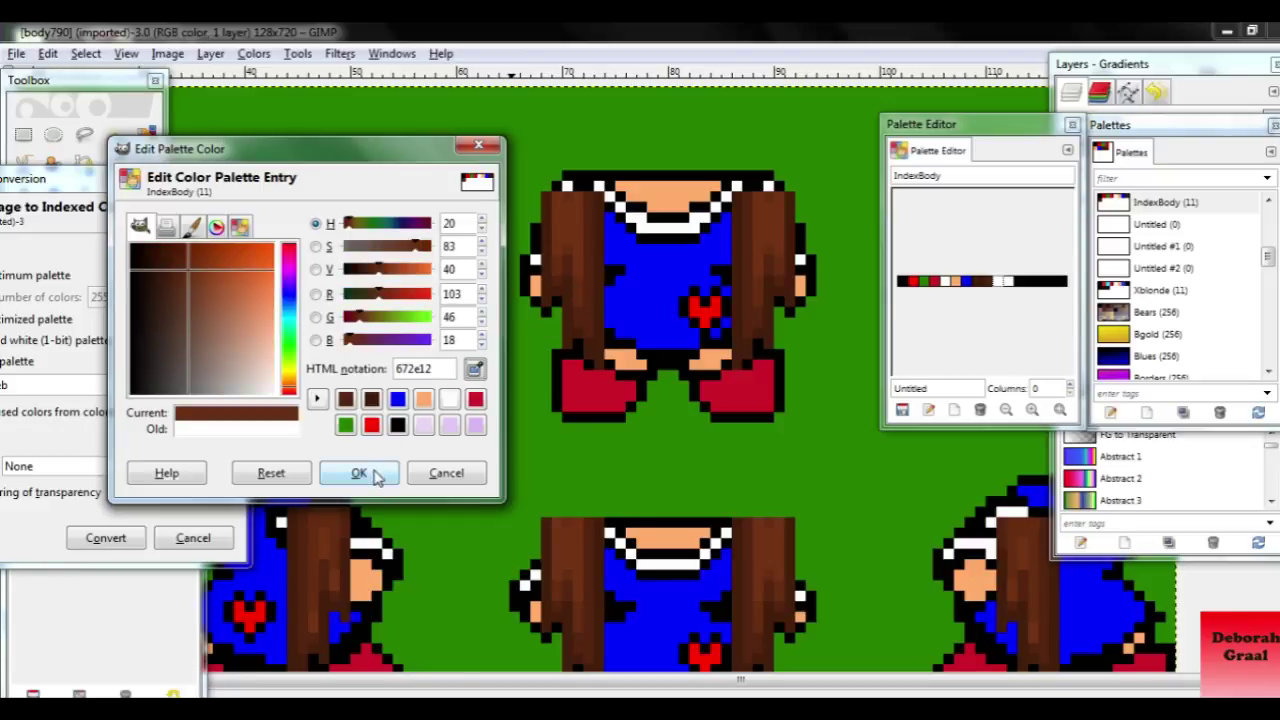
{"action": "left_click", "coordinate": [365, 474]}
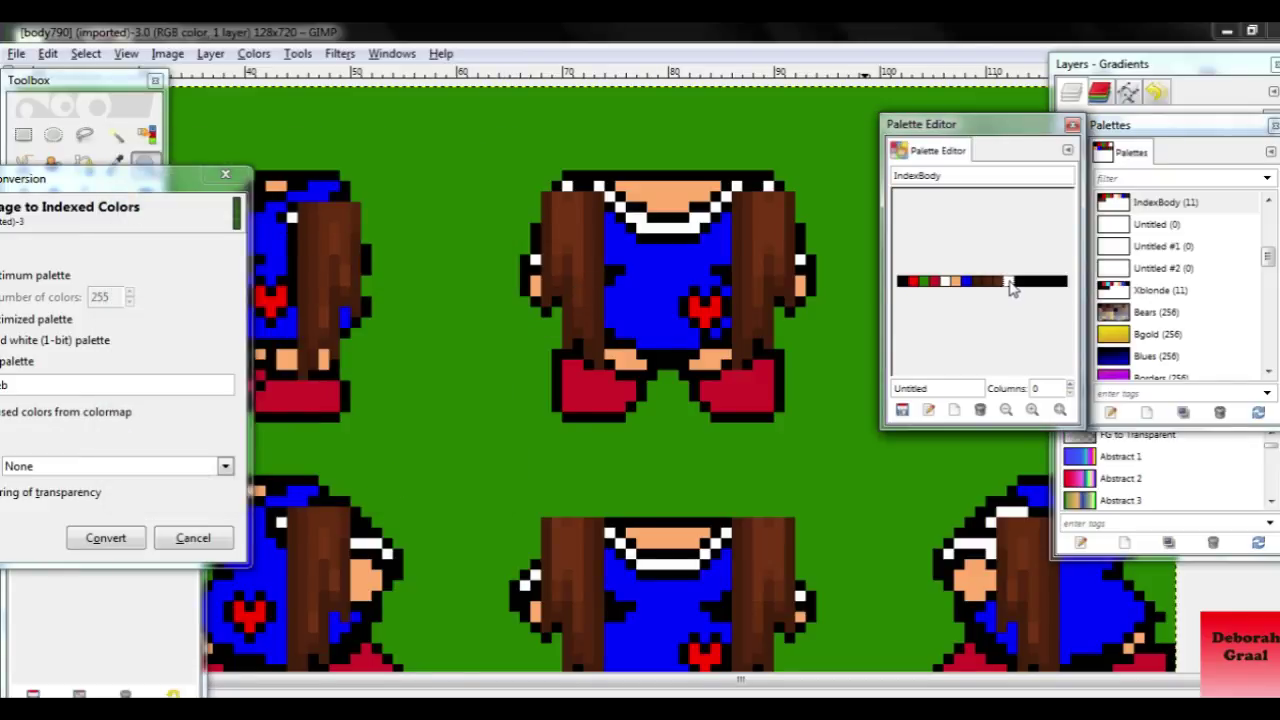
{"action": "double_click", "coordinate": [1008, 282]}
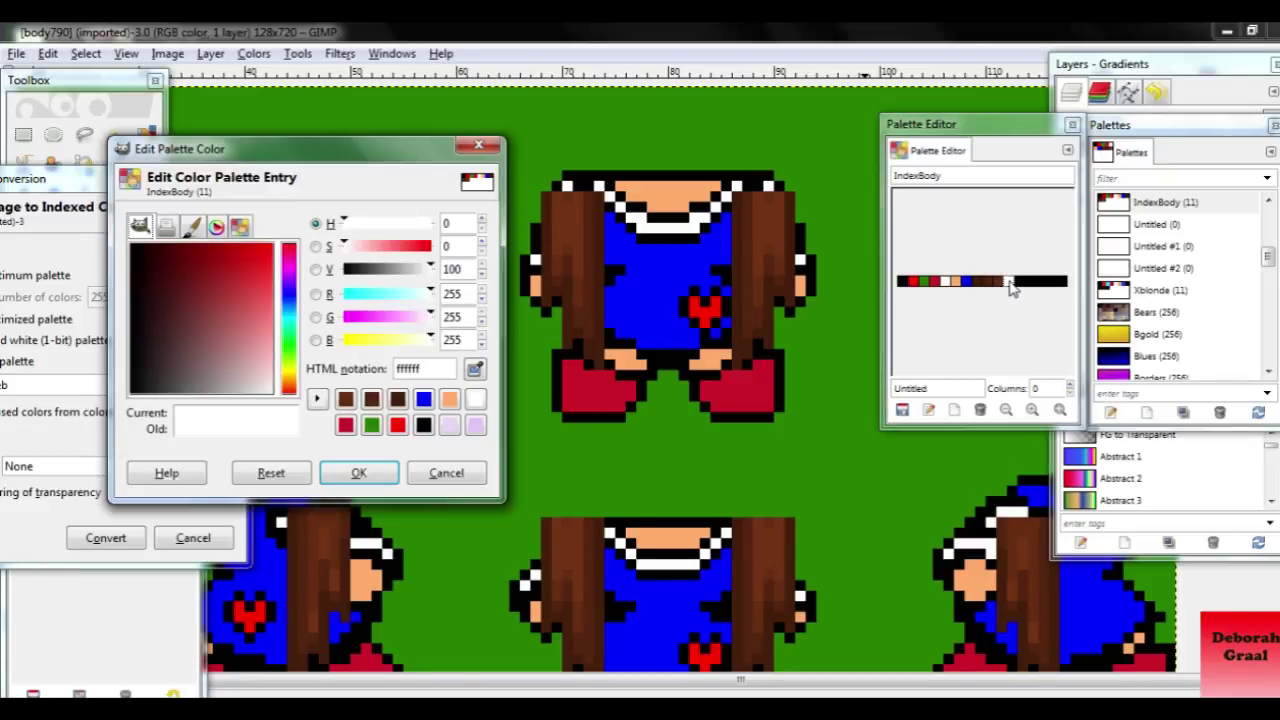
{"action": "left_click", "coordinate": [578, 211]}
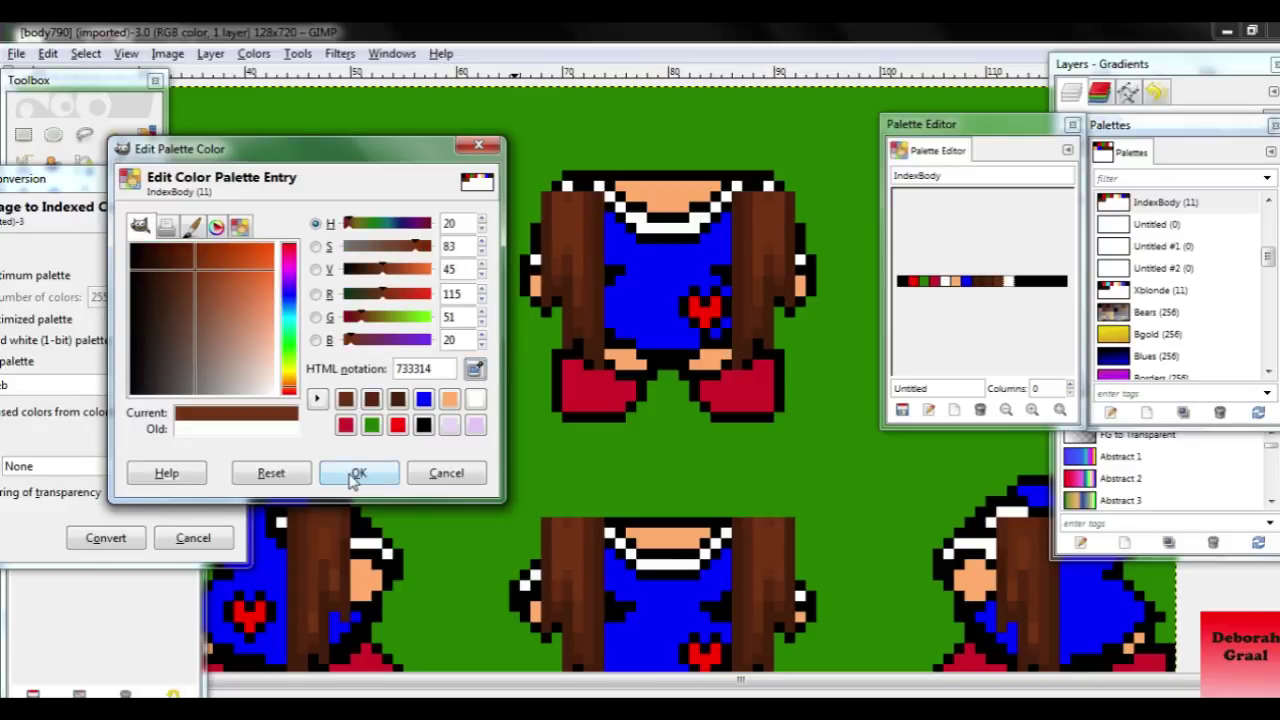
{"action": "left_click", "coordinate": [356, 476]}
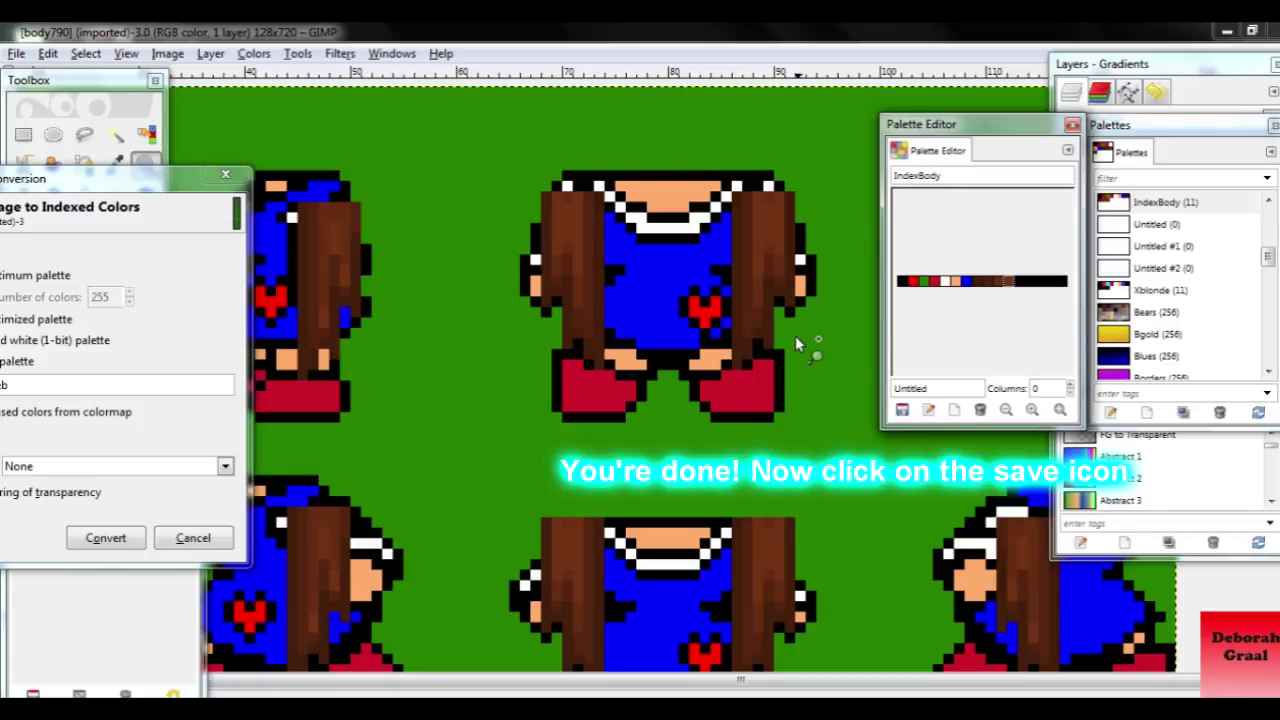
Save the IndexBody palette, close body790, and maximise the empty GIMP window
{"action": "left_click", "coordinate": [902, 411]}
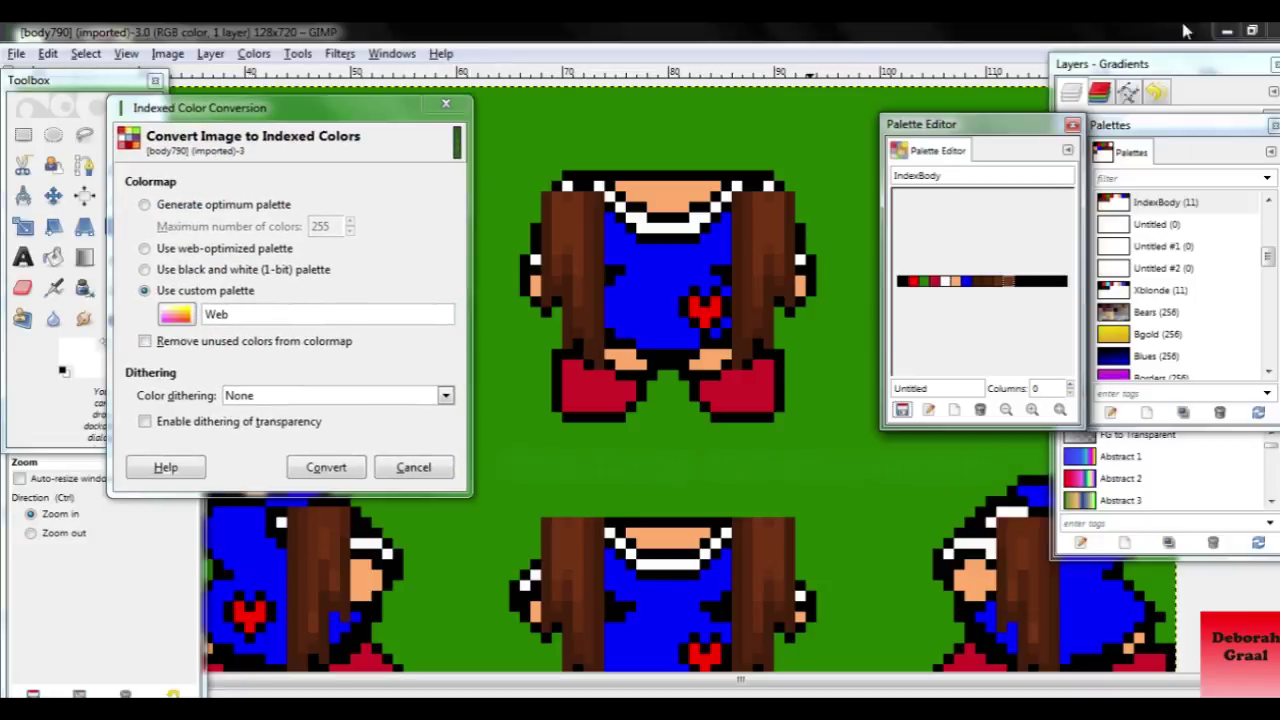
{"action": "left_click", "coordinate": [1262, 30]}
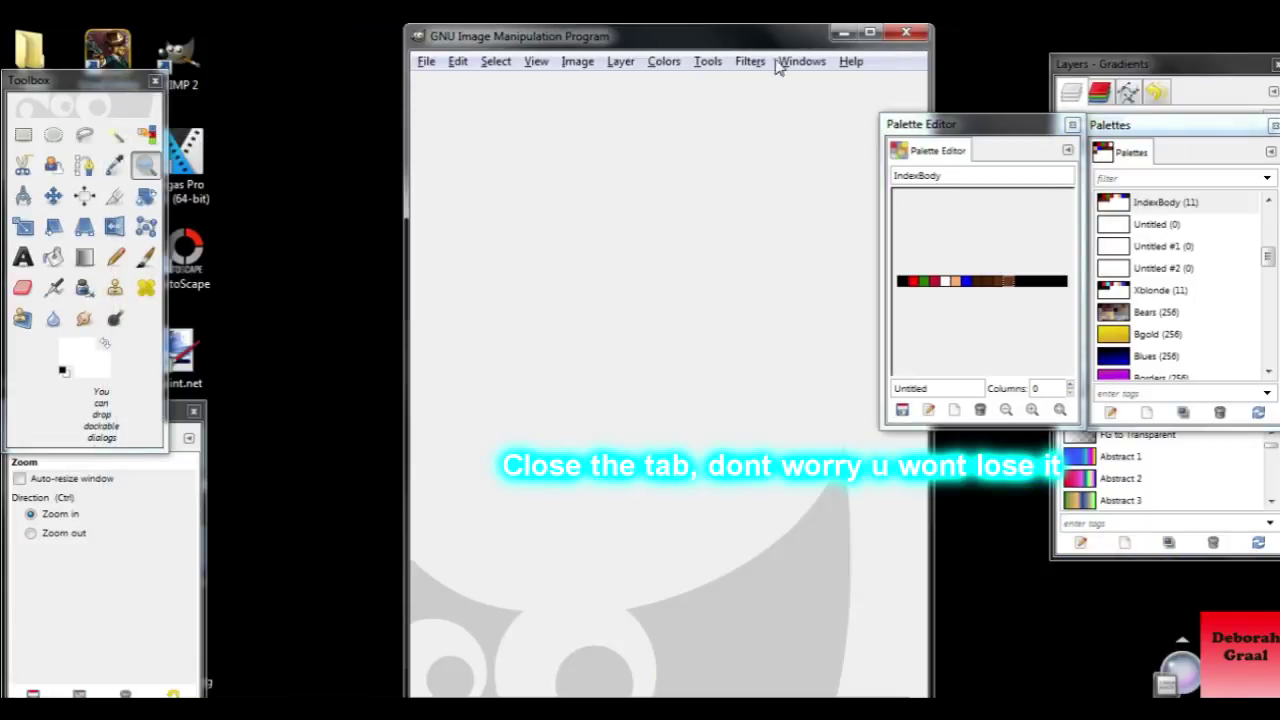
{"action": "left_click", "coordinate": [869, 34]}
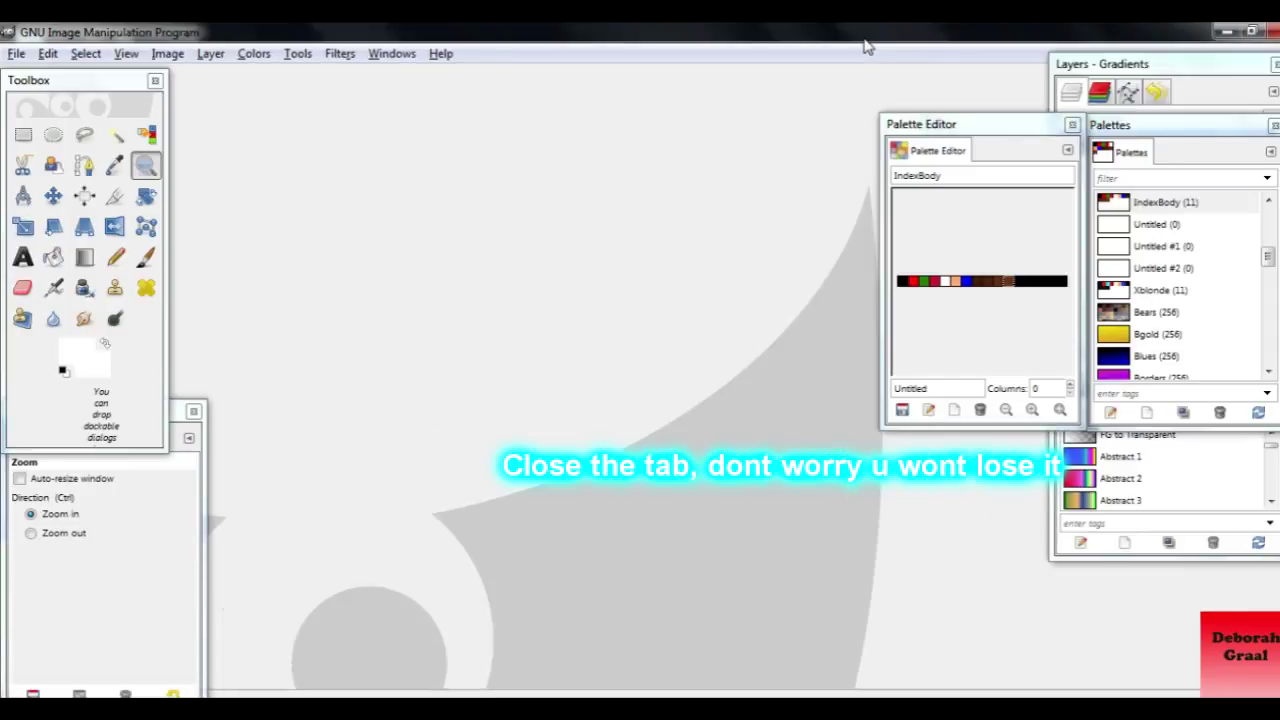
Reopen body790.png from the Desktop, zoom in on the sprites, and raise the Palette Editor
{"action": "left_click", "coordinate": [18, 54]}
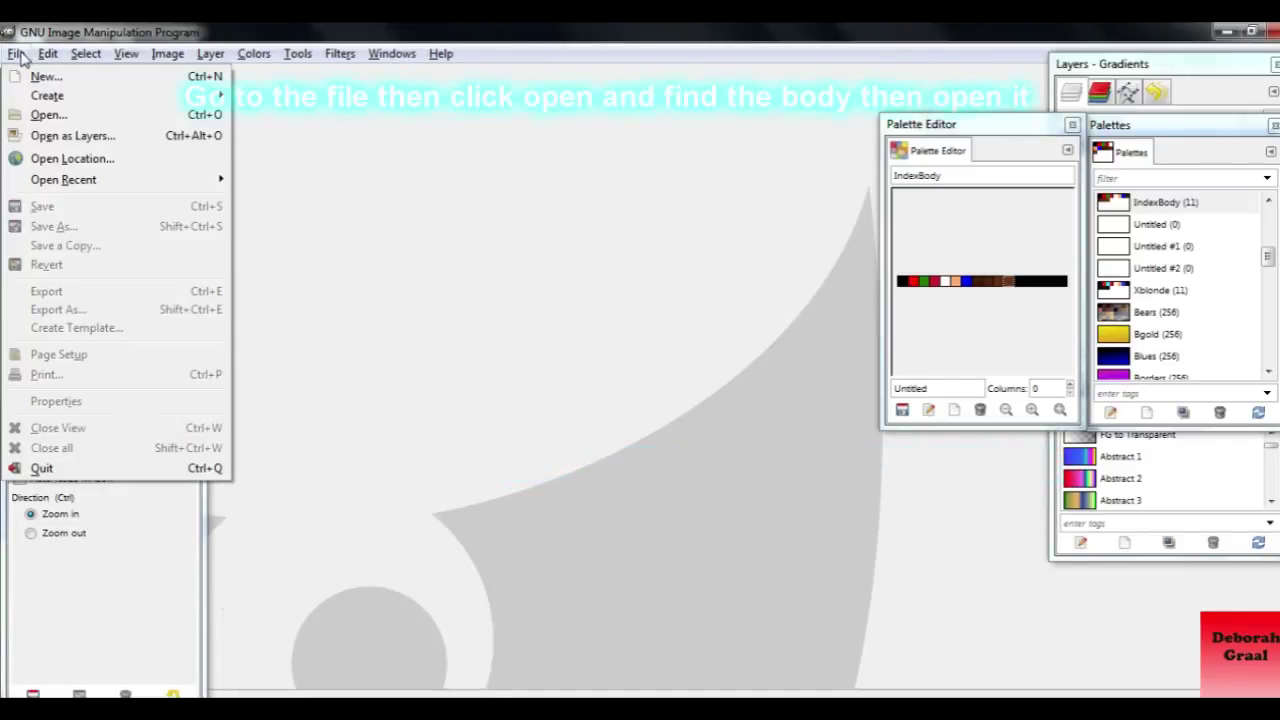
{"action": "left_click", "coordinate": [44, 116]}
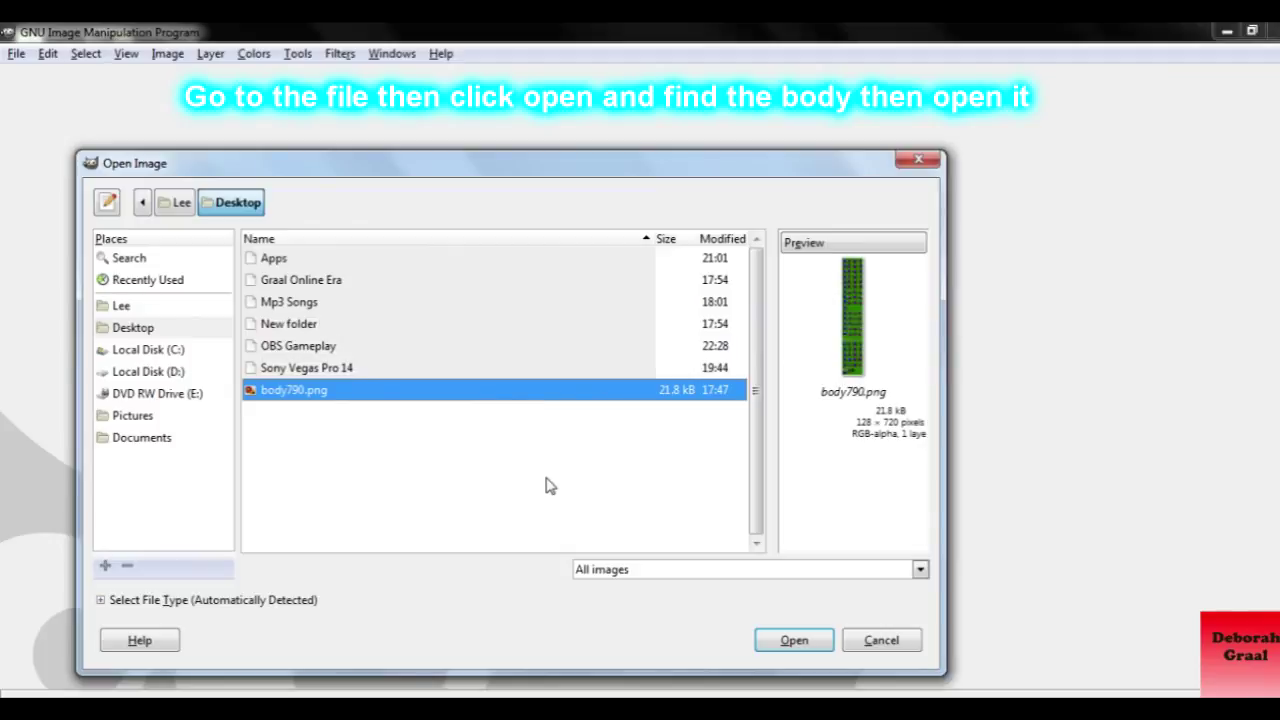
{"action": "left_click", "coordinate": [777, 640]}
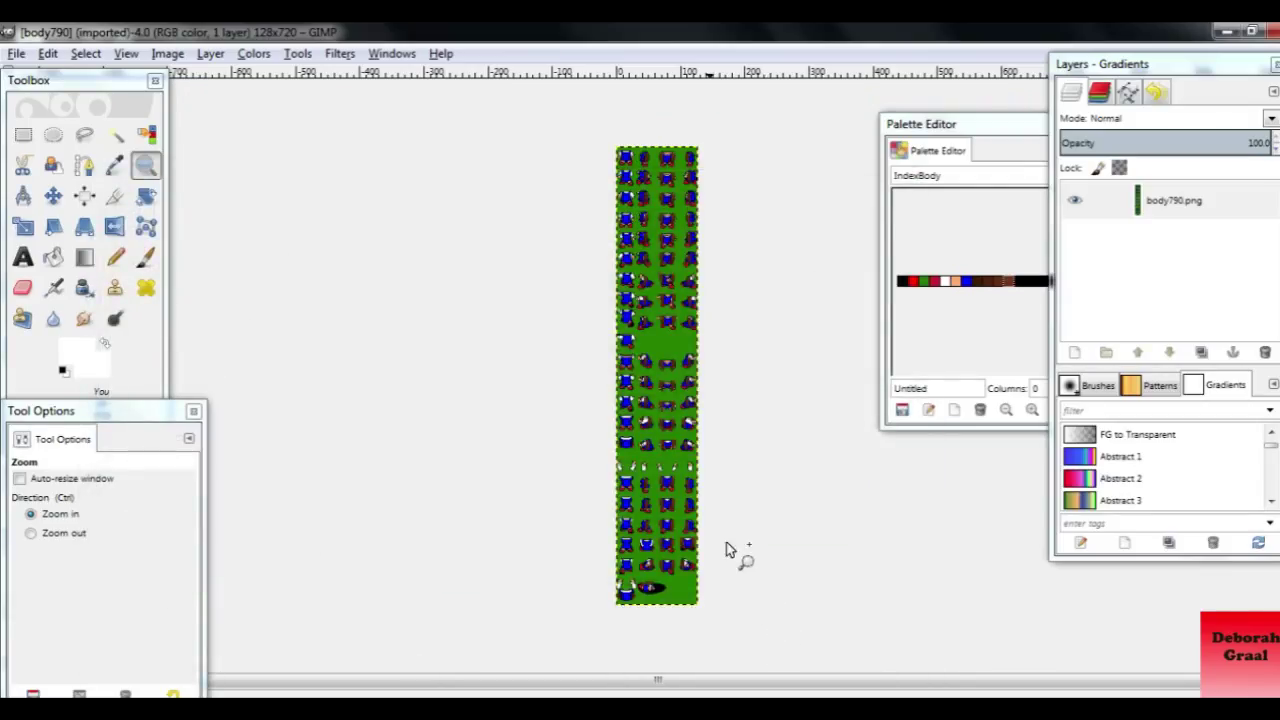
{"action": "left_click", "coordinate": [646, 114]}
{"action": "left_click", "coordinate": [646, 114]}
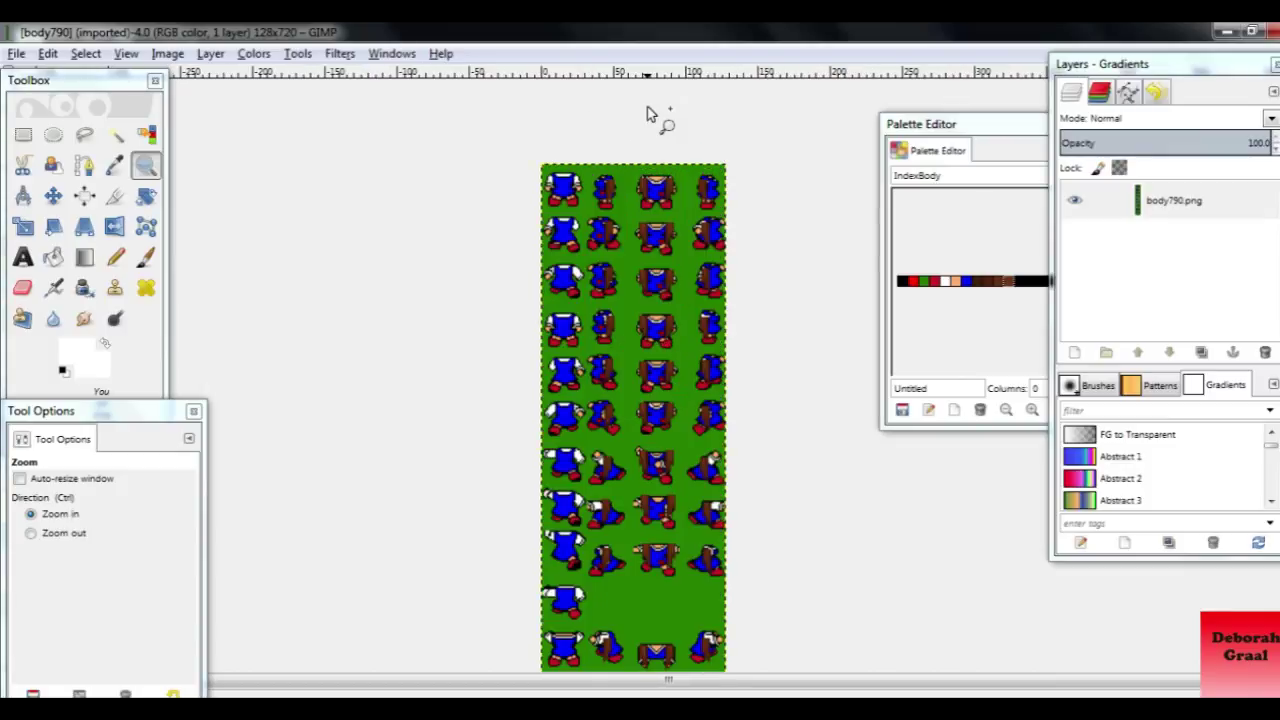
{"action": "left_click", "coordinate": [647, 175]}
{"action": "left_click", "coordinate": [650, 180]}
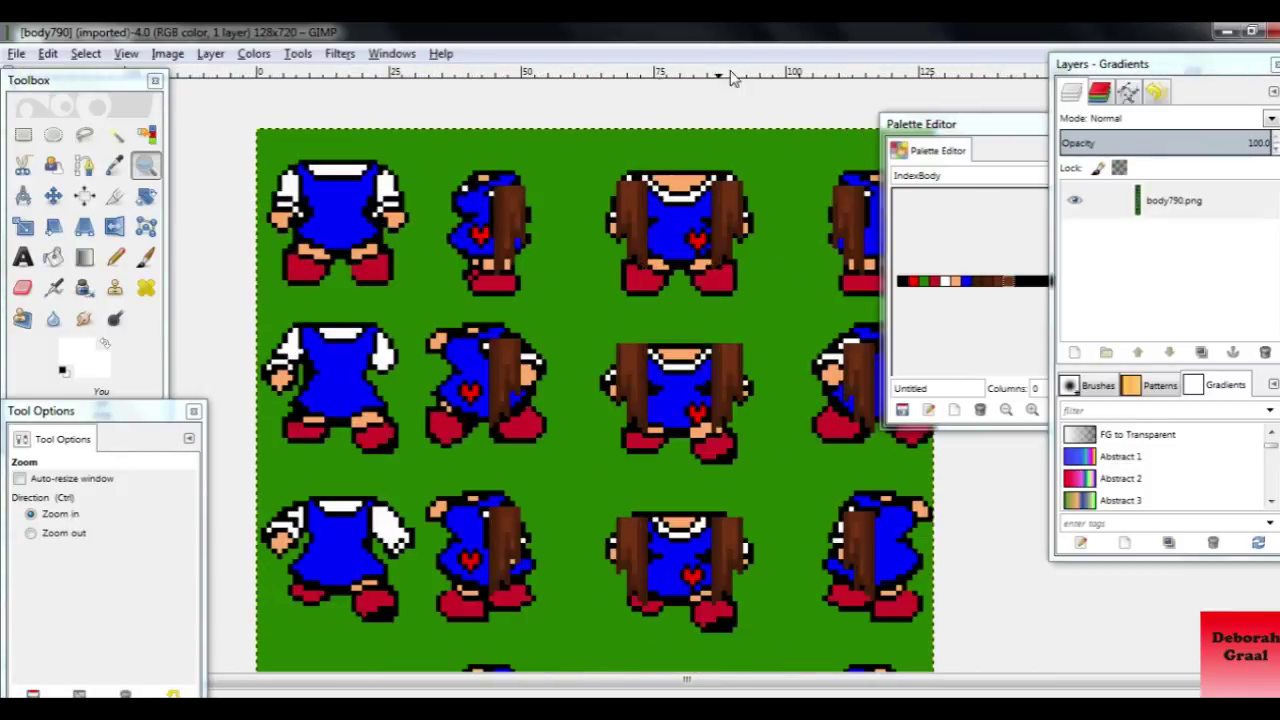
{"action": "left_click", "coordinate": [884, 188]}
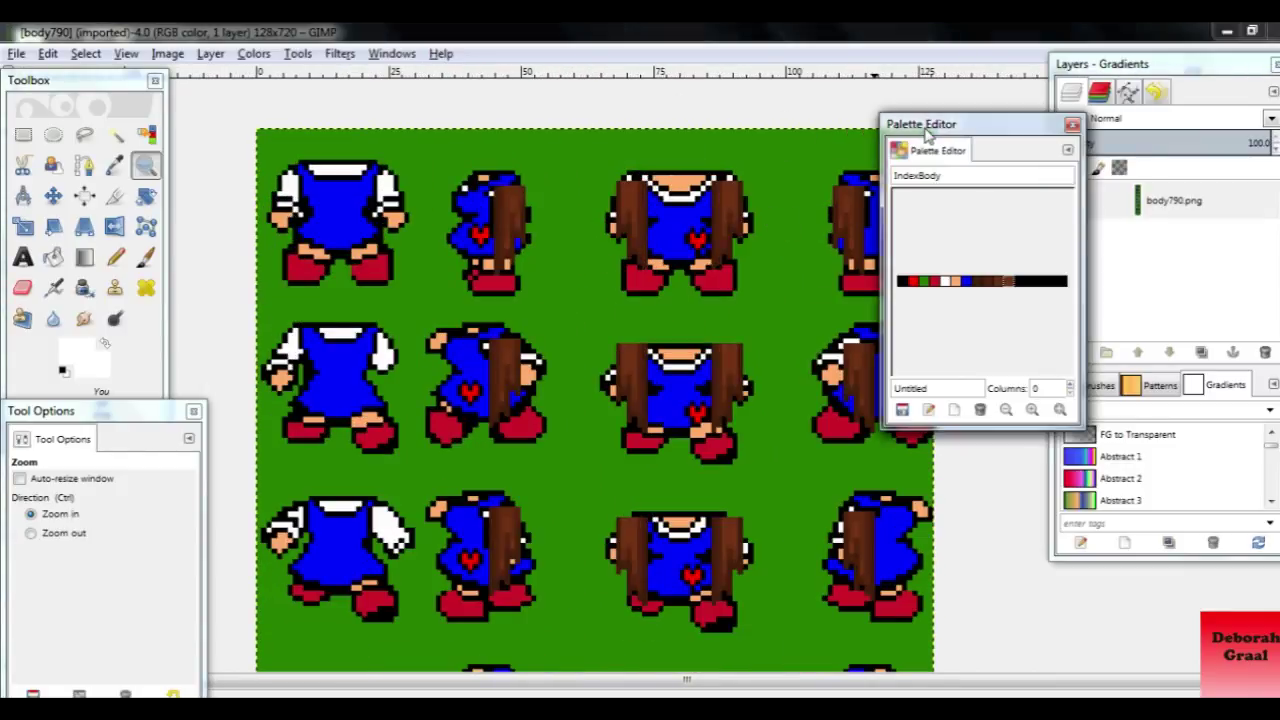
Open the Indexed colour conversion dialog via Image > Mode > Indexed
{"action": "left_click", "coordinate": [47, 53]}
{"action": "left_click", "coordinate": [16, 53]}
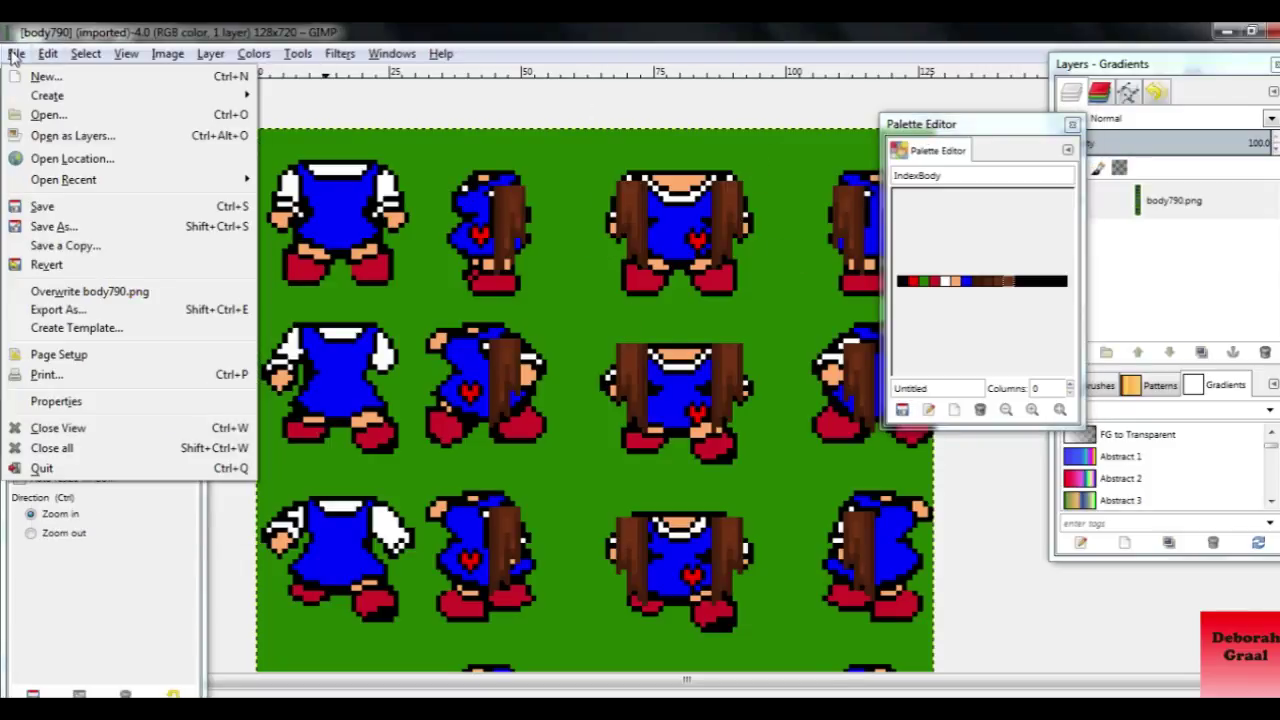
{"action": "left_click", "coordinate": [16, 53]}
{"action": "left_click", "coordinate": [85, 53]}
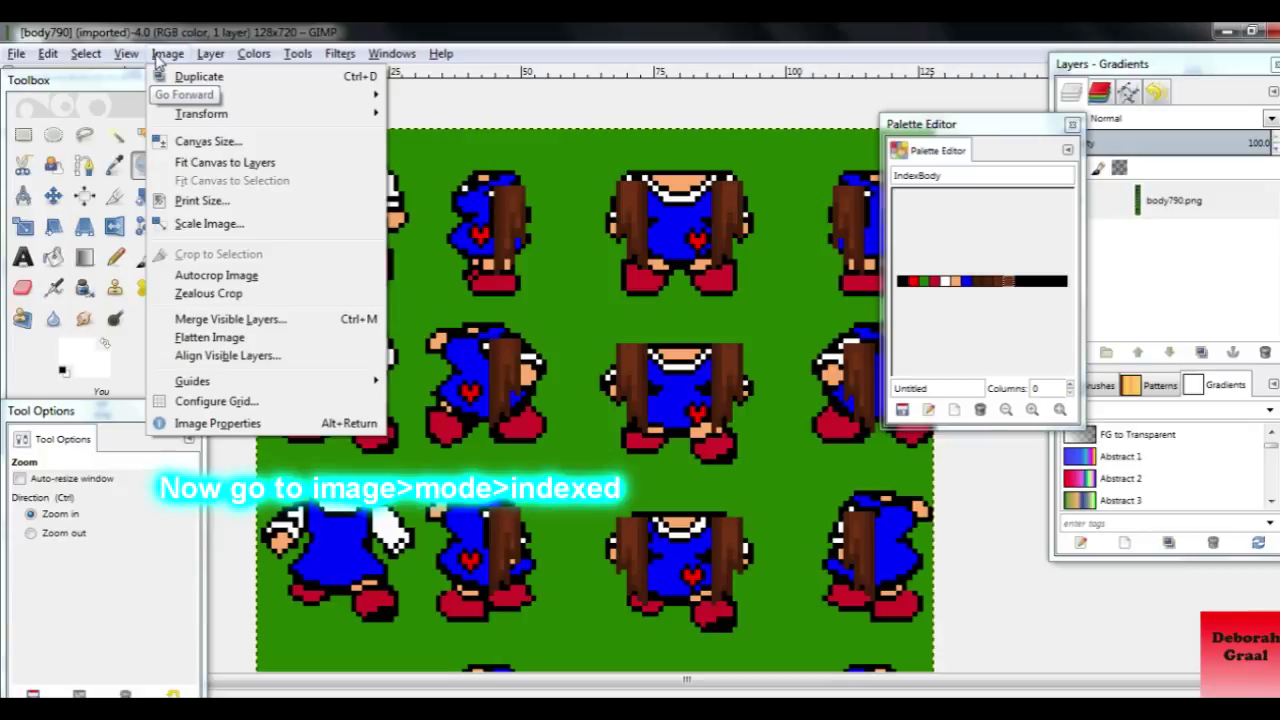
{"action": "mouse_move", "coordinate": [190, 95]}
{"action": "left_click", "coordinate": [460, 138]}
Convert using the custom IndexBody palette with Remove unused colors unchecked, then check the mode
{"action": "left_click", "coordinate": [528, 388]}
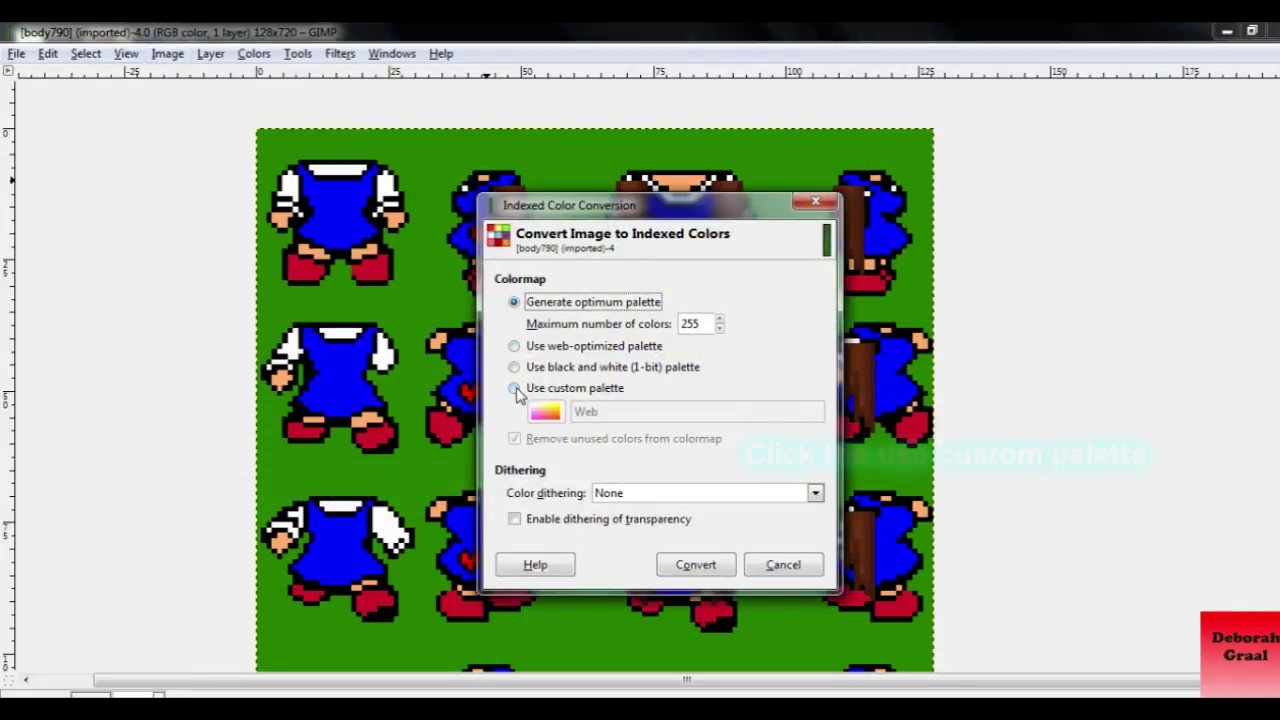
{"action": "left_click", "coordinate": [547, 412]}
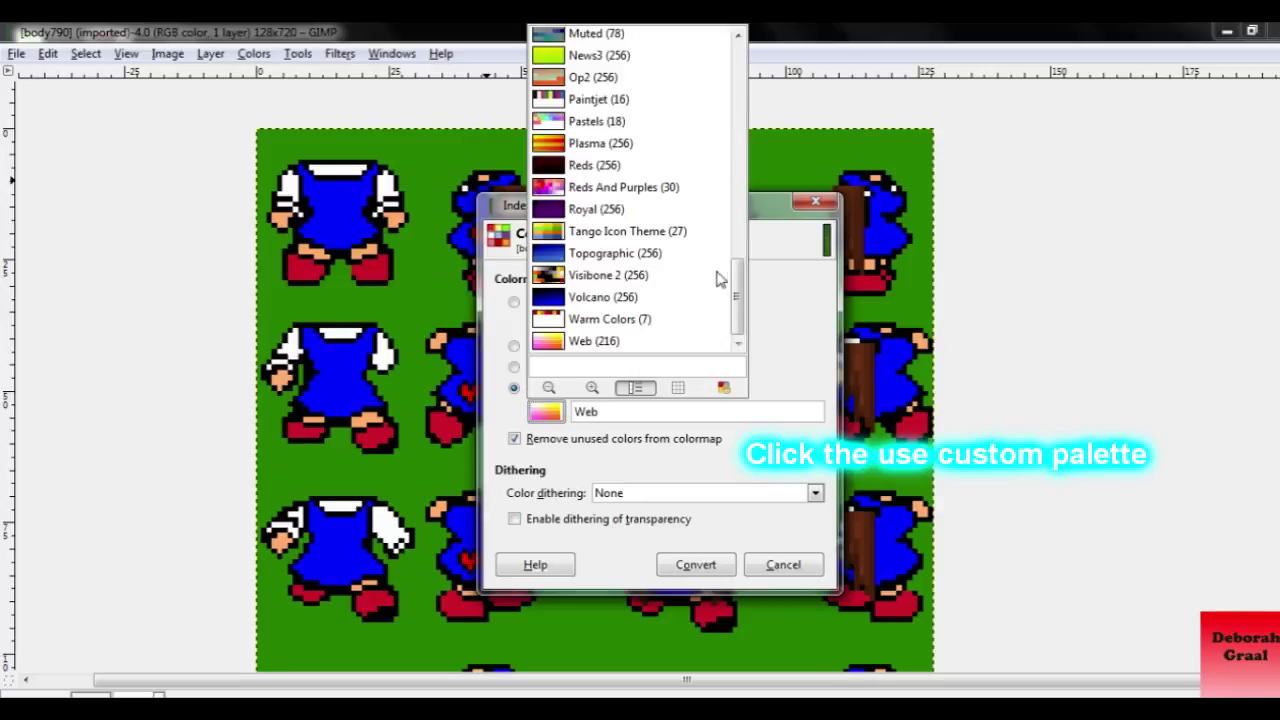
{"action": "left_click_drag", "start_coordinate": [737, 282], "coordinate": [744, 136]}
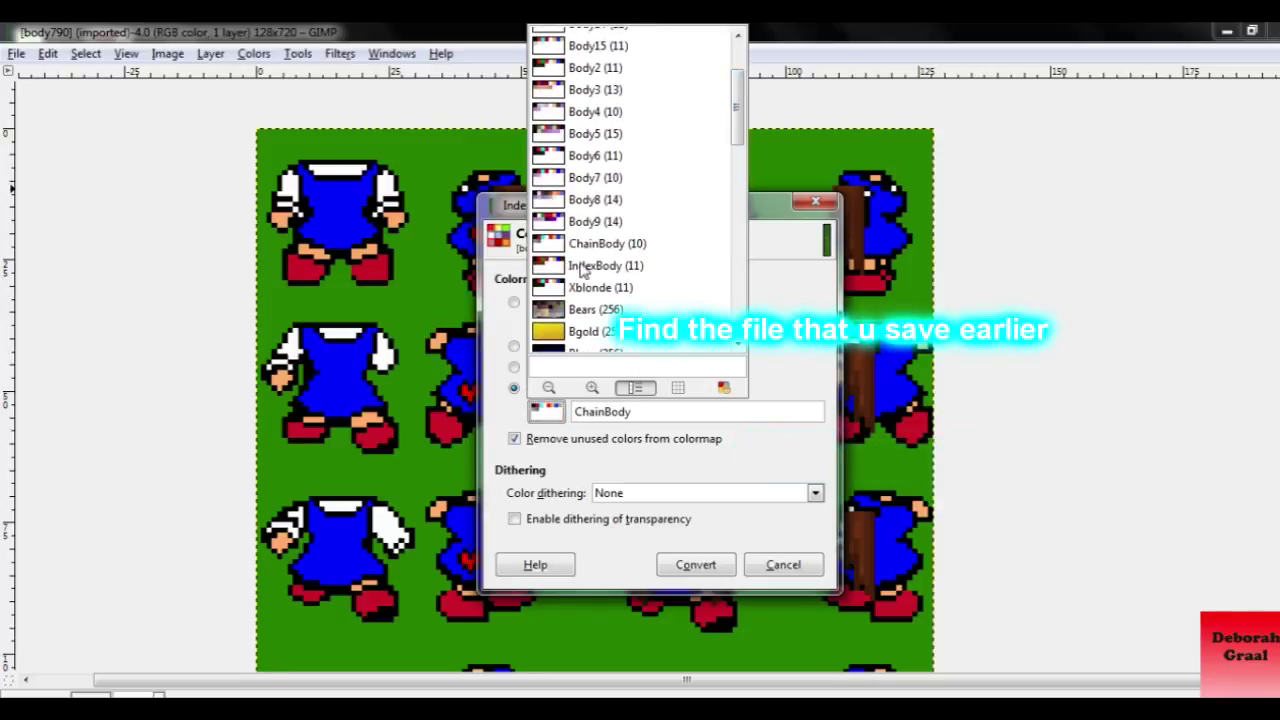
{"action": "left_click", "coordinate": [583, 268]}
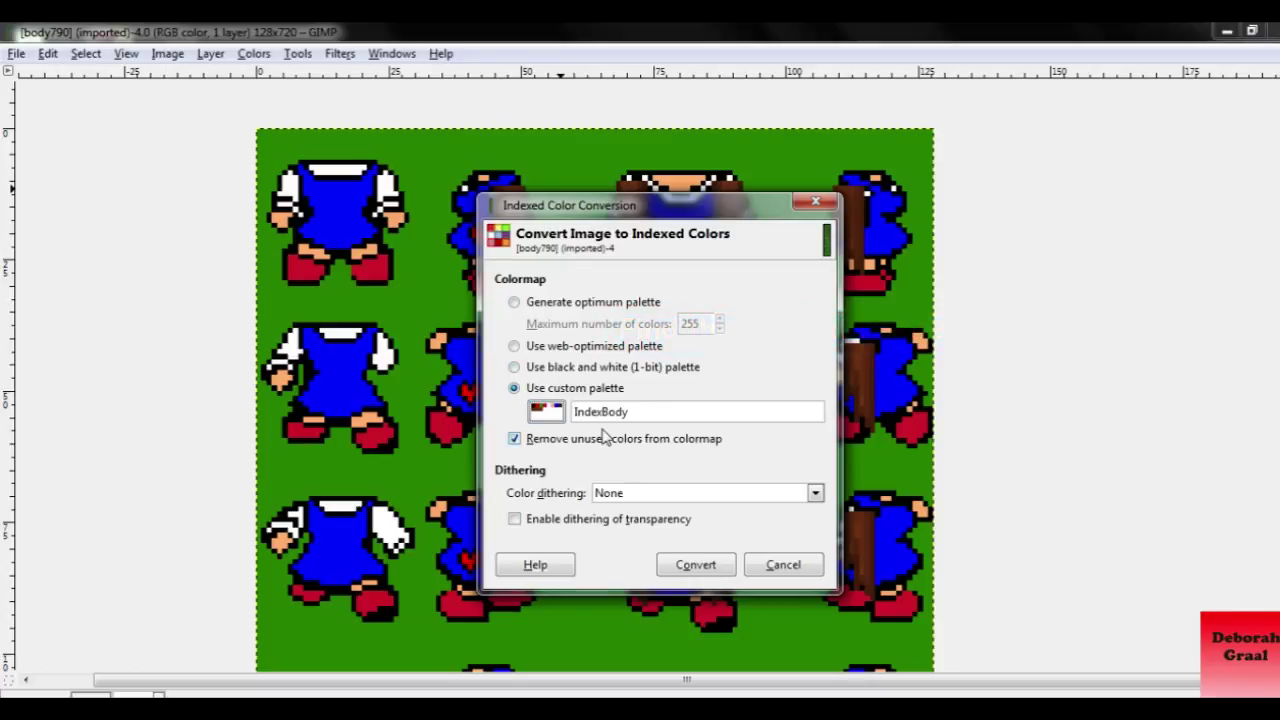
{"action": "left_click", "coordinate": [515, 440]}
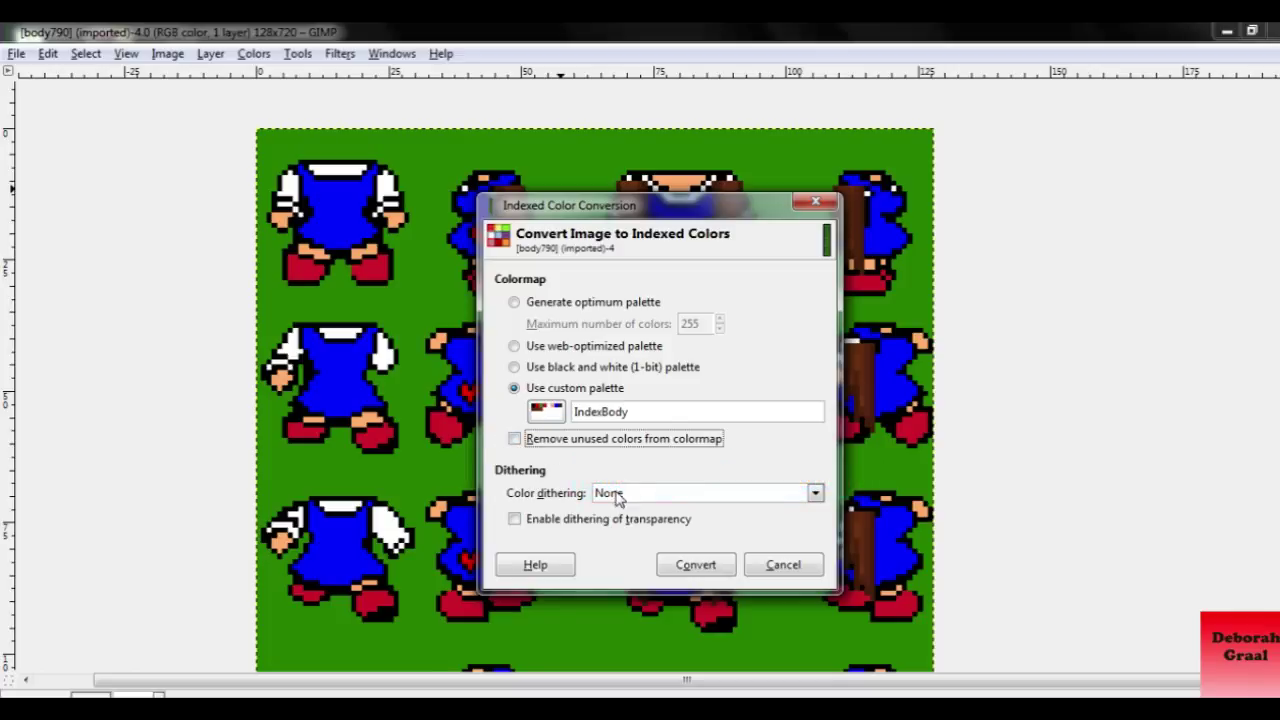
{"action": "left_click", "coordinate": [678, 568]}
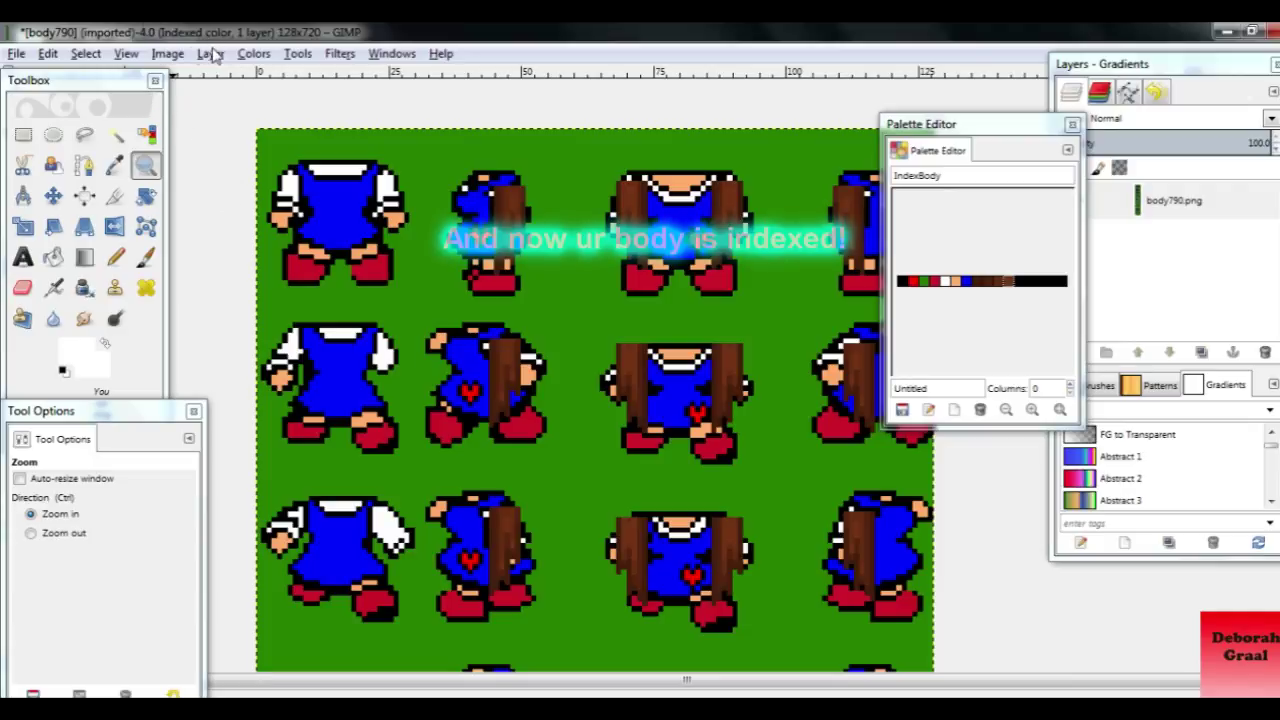
{"action": "left_click", "coordinate": [167, 54]}
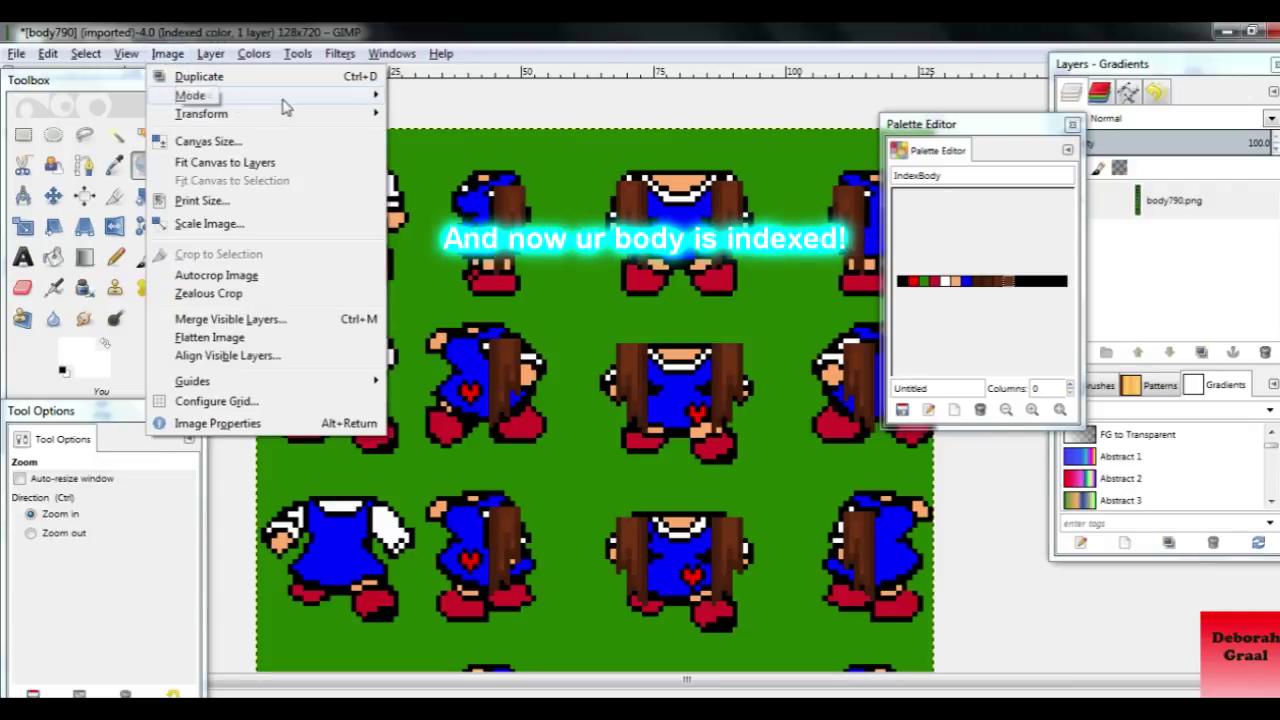
{"action": "mouse_move", "coordinate": [190, 95]}
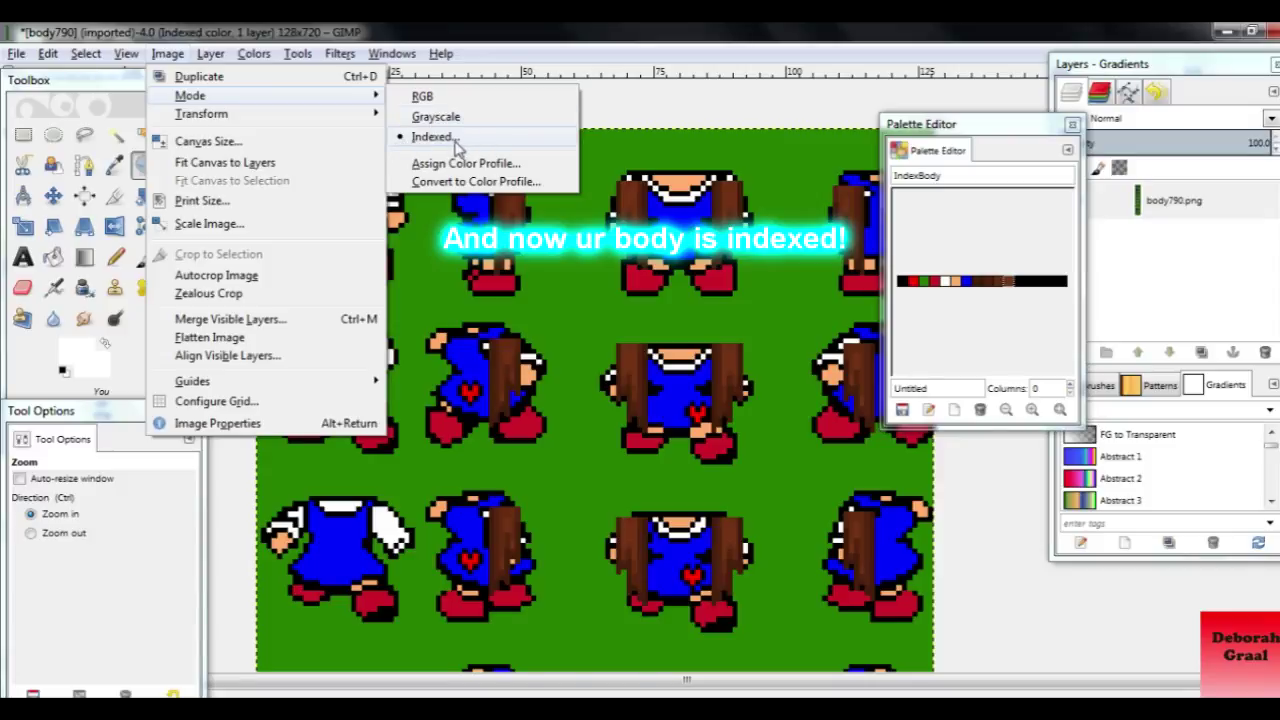
{"action": "key", "text": "Escape"}
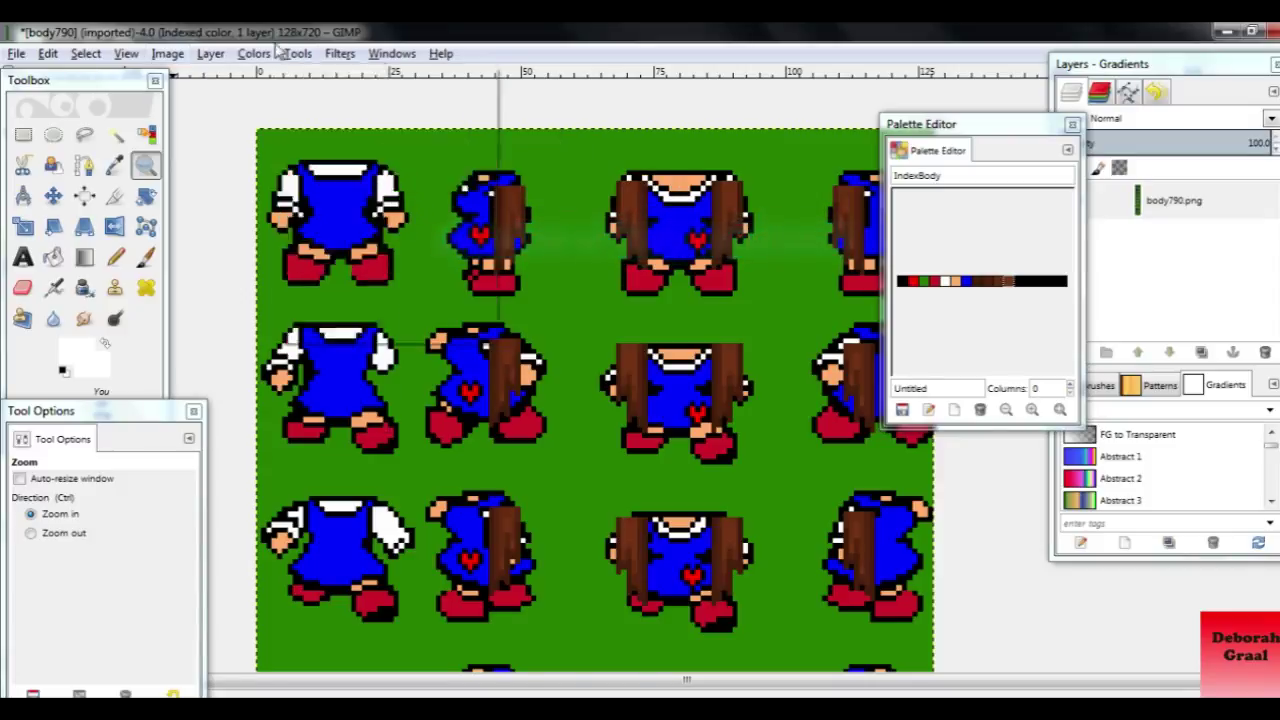
Save As body790.png on the Desktop, then switch to the Export dialog from the warning
{"action": "left_click", "coordinate": [16, 53]}
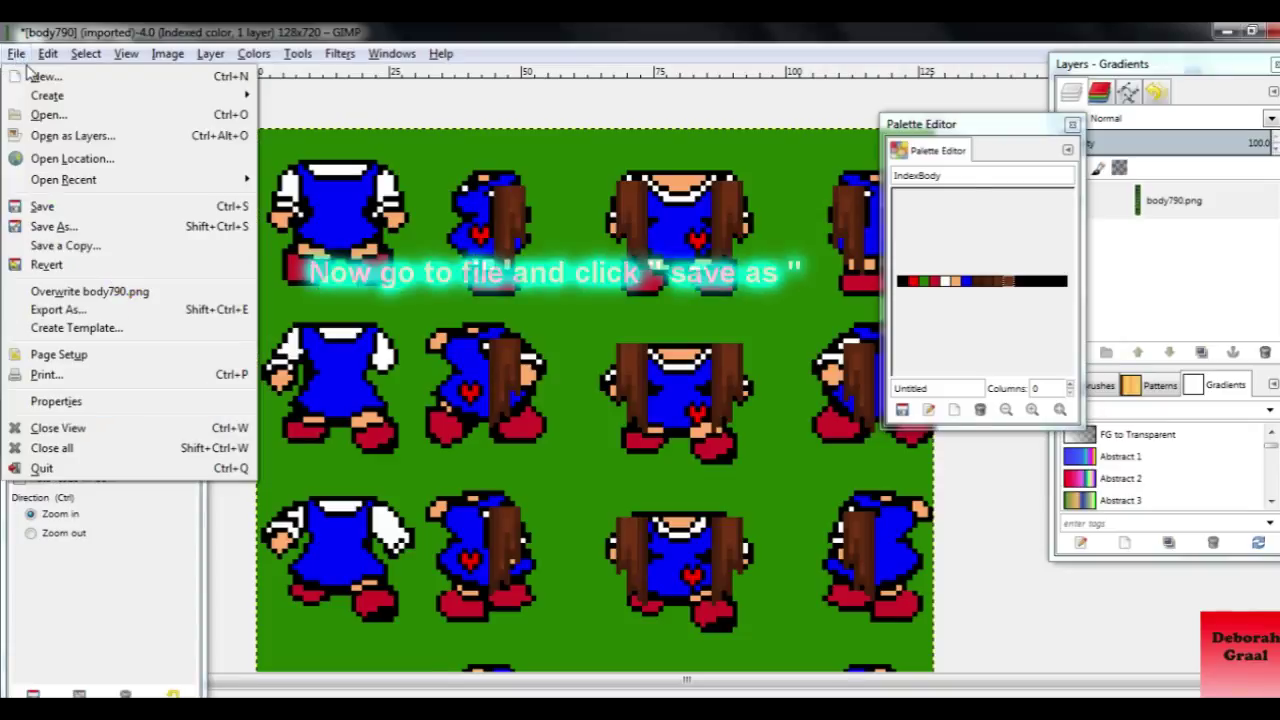
{"action": "left_click", "coordinate": [55, 227]}
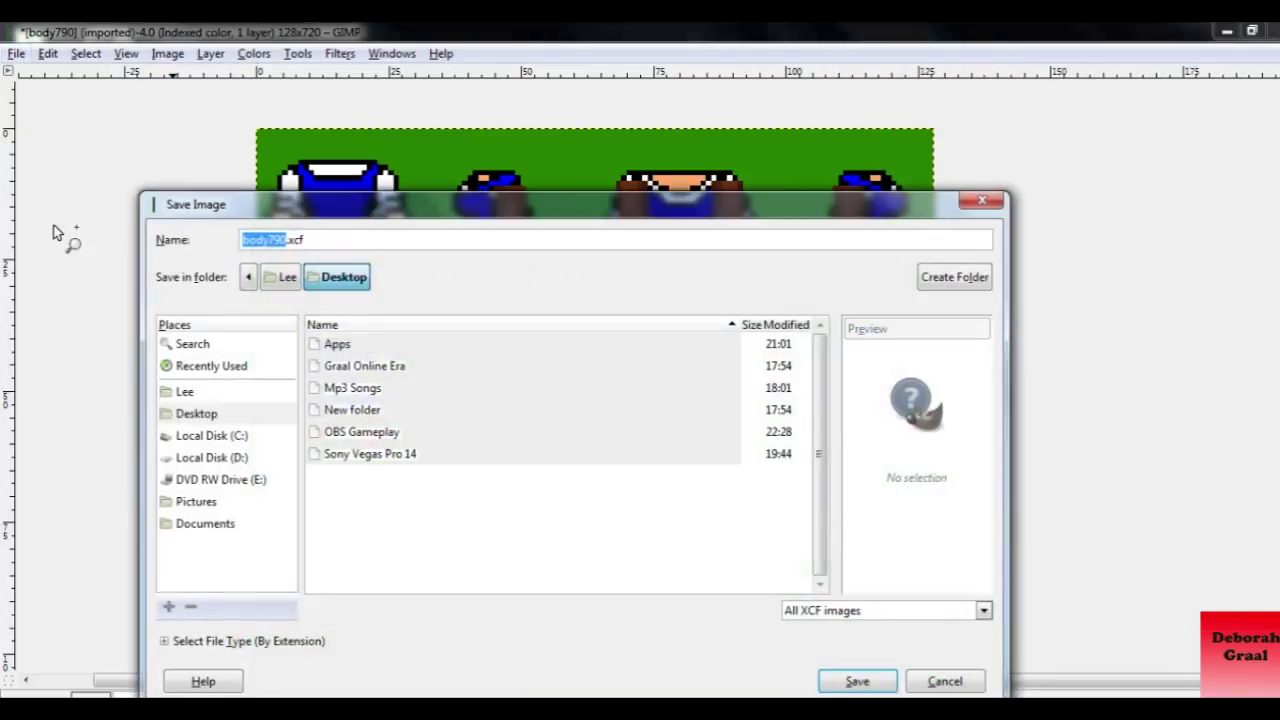
{"action": "left_click", "coordinate": [322, 240]}
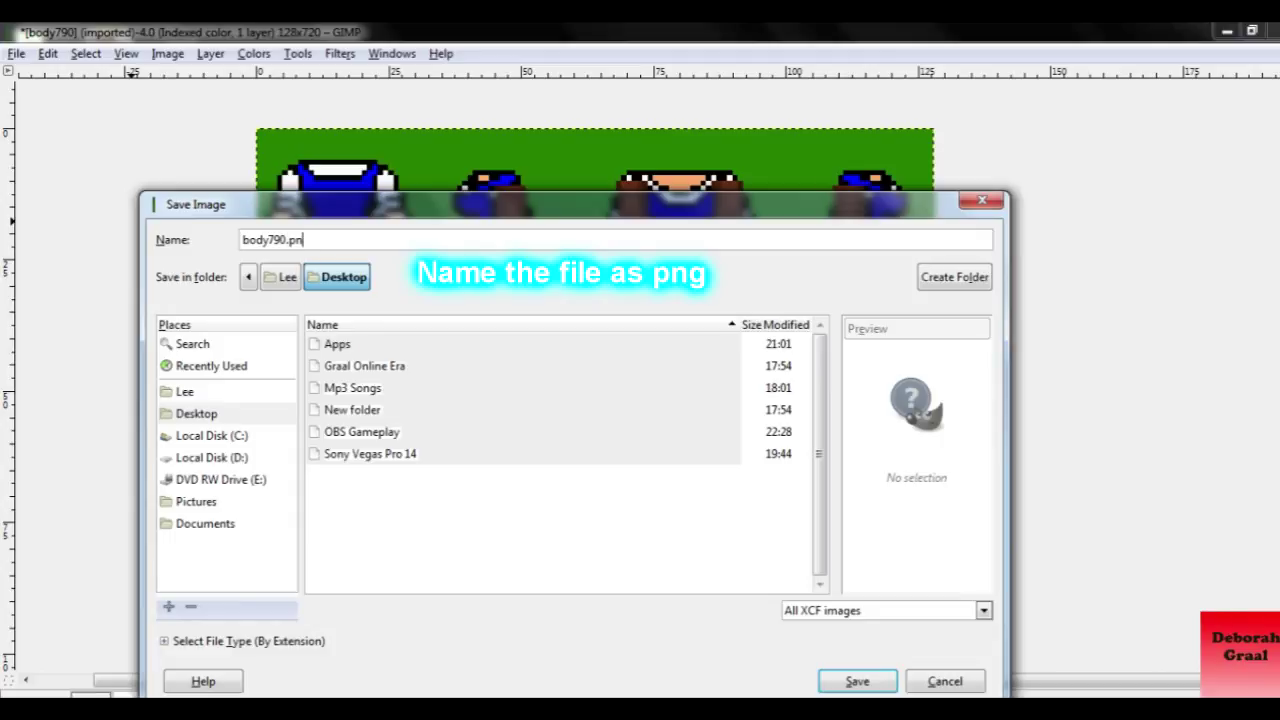
{"action": "left_click", "coordinate": [848, 681]}
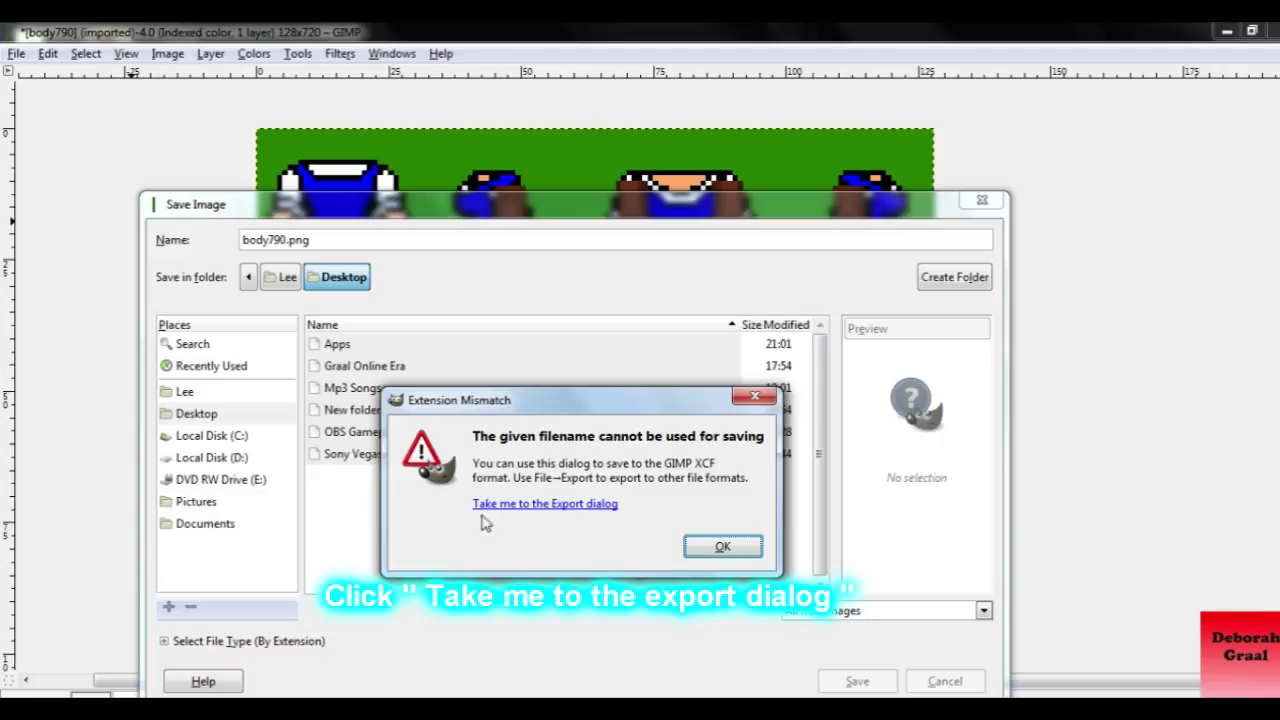
{"action": "left_click", "coordinate": [540, 507]}
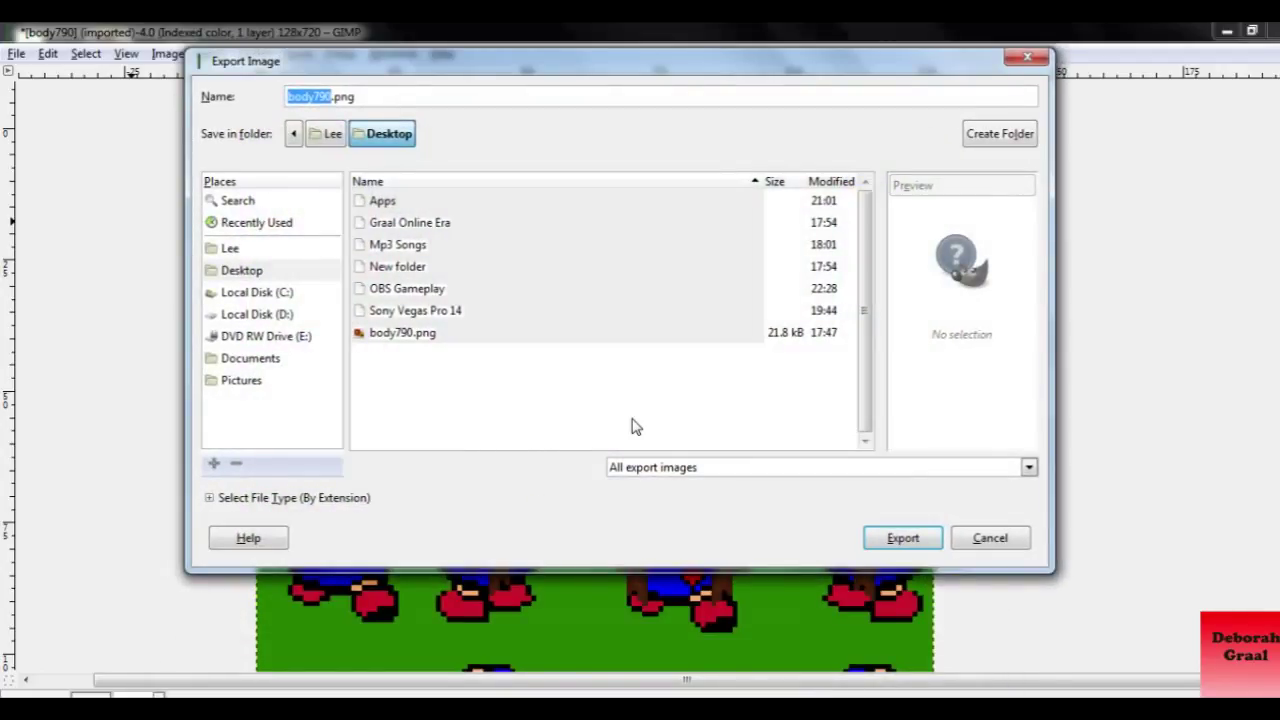
Export and replace body790.png with Save background color unchecked
{"action": "left_click", "coordinate": [903, 537]}
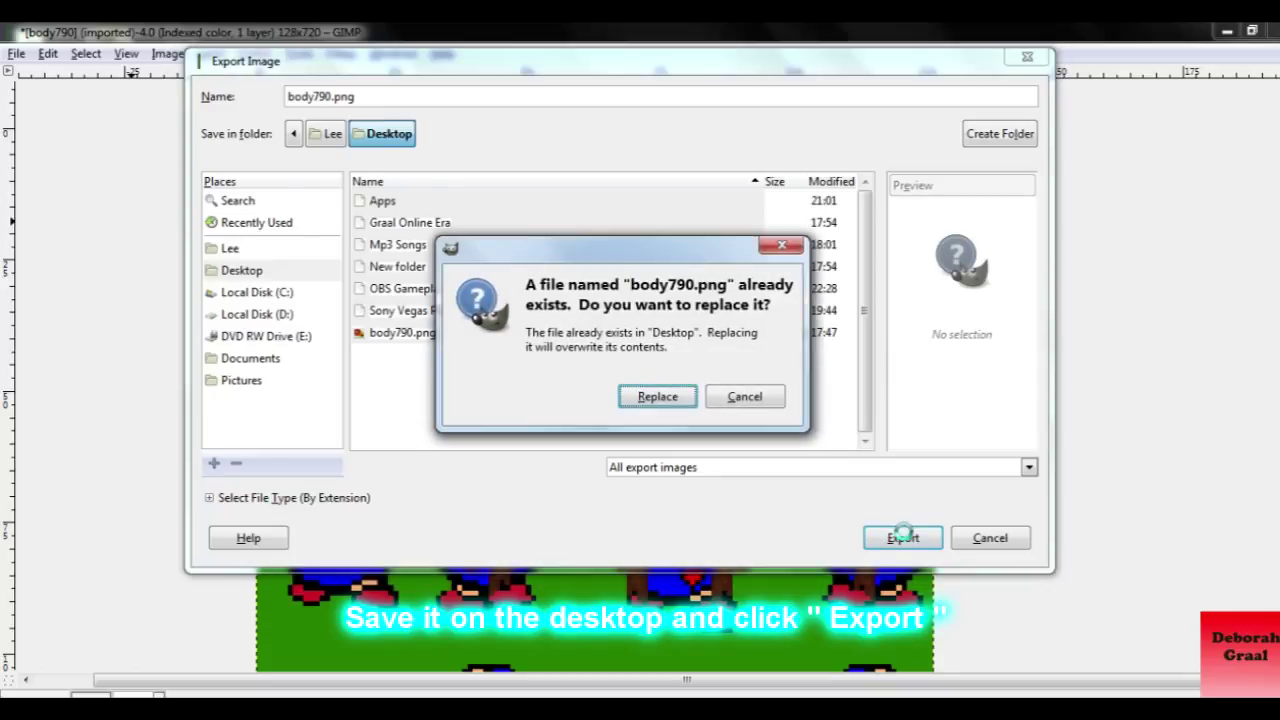
{"action": "left_click", "coordinate": [657, 398]}
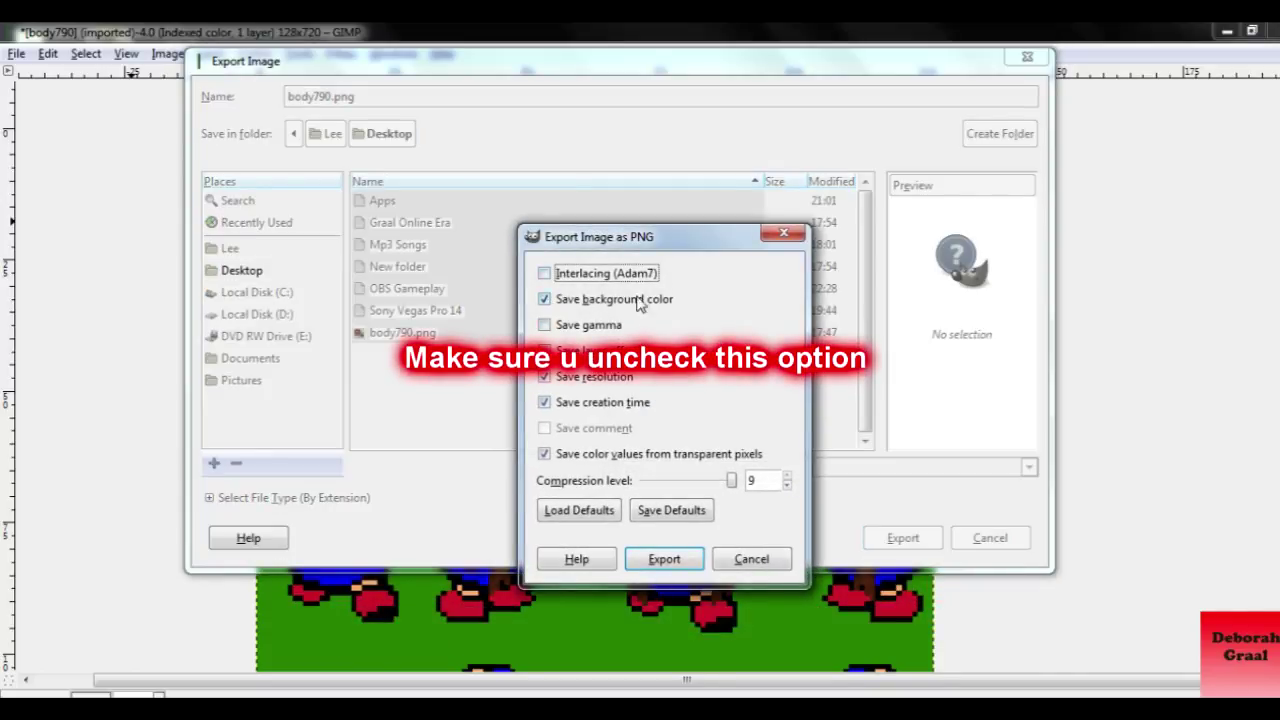
{"action": "left_click", "coordinate": [545, 300]}
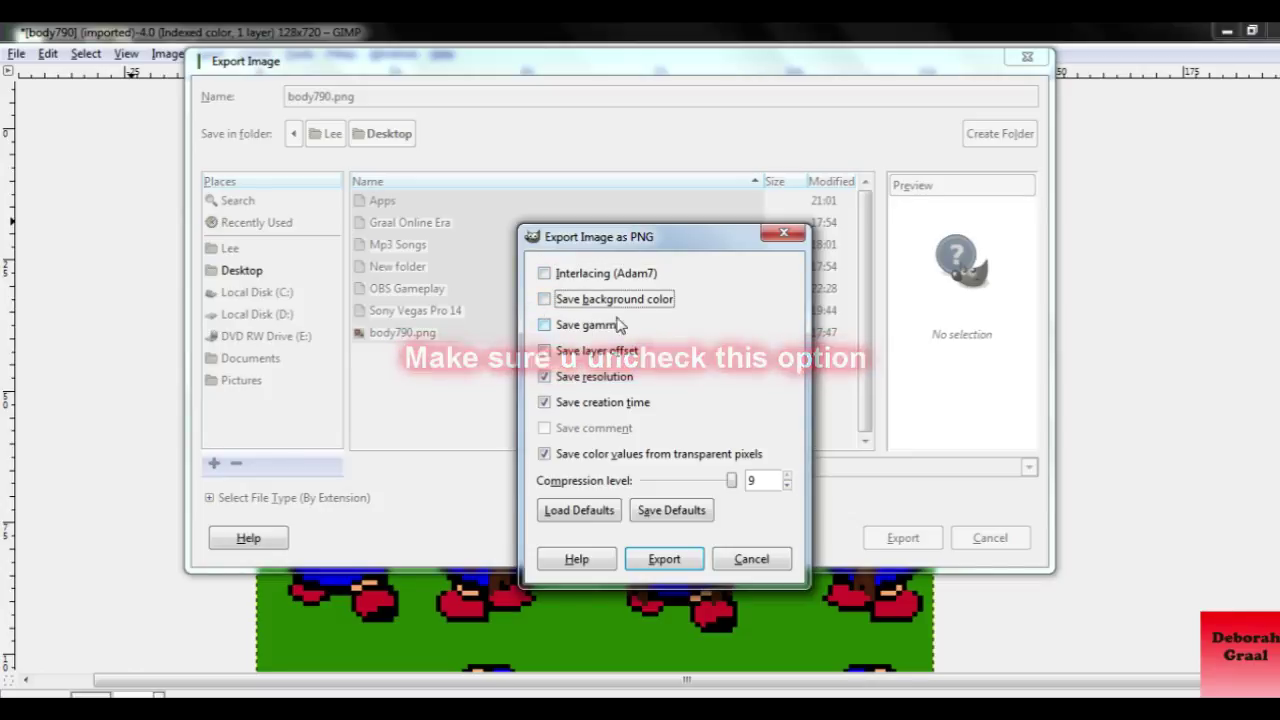
{"action": "left_click", "coordinate": [663, 559]}
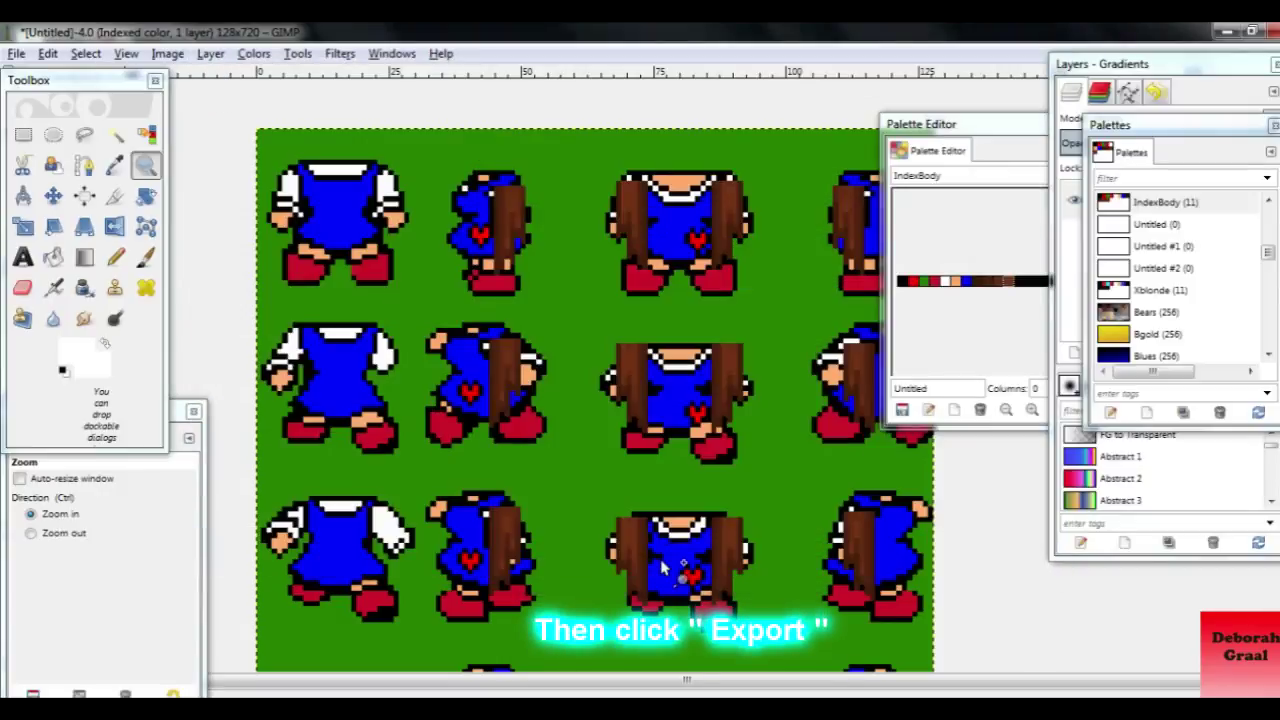